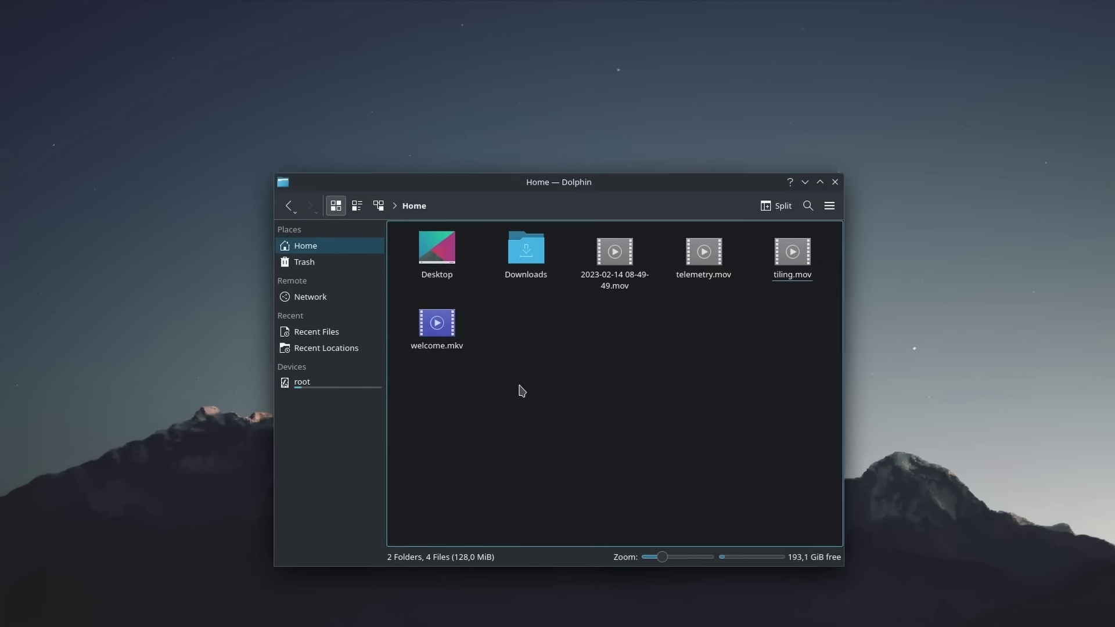
- Search 'telemetry' in KRunner, then switch focus between the left and right Files windows
key(alt+space)
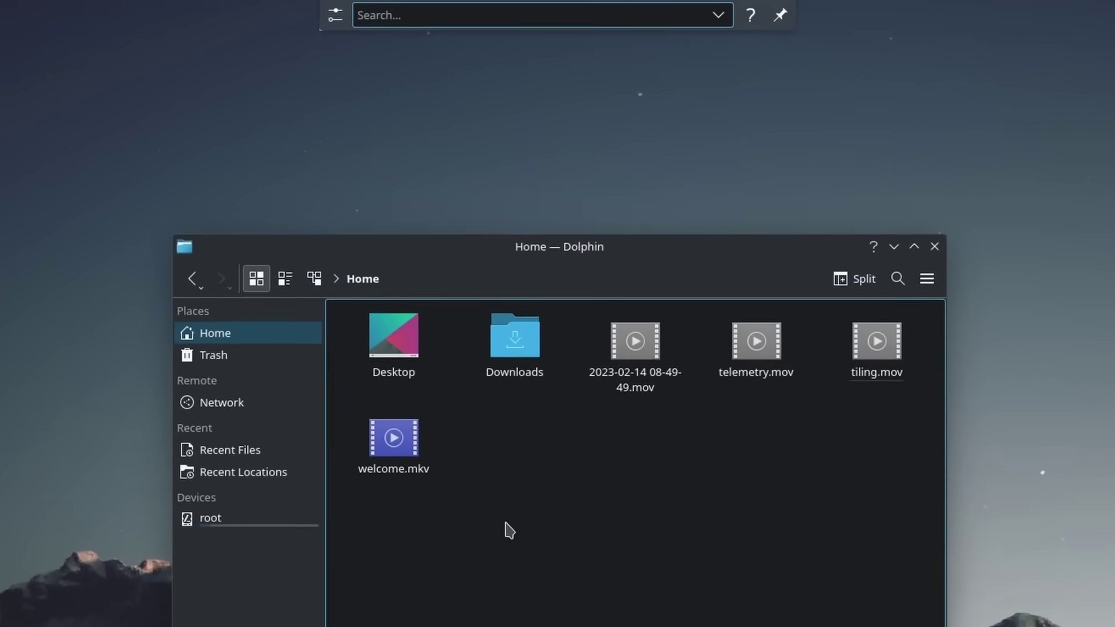
text(telemetry)
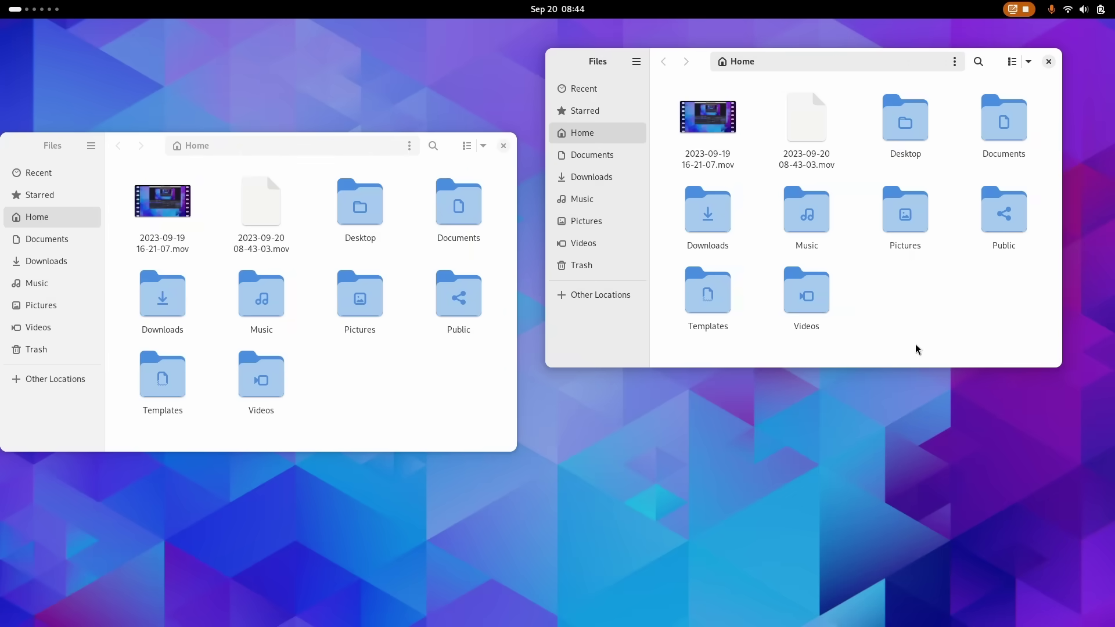
click(430, 439)
click(914, 336)
click(433, 430)
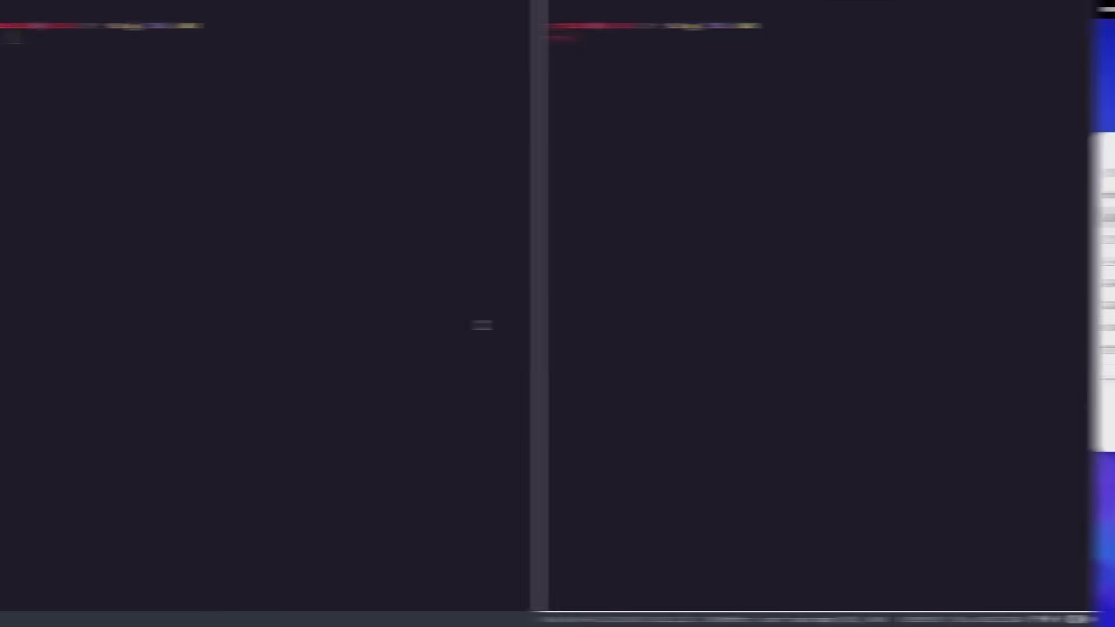
- Open fourth, fifth and sixth tiled terminals so six sit in equal columns
key(super+Return)
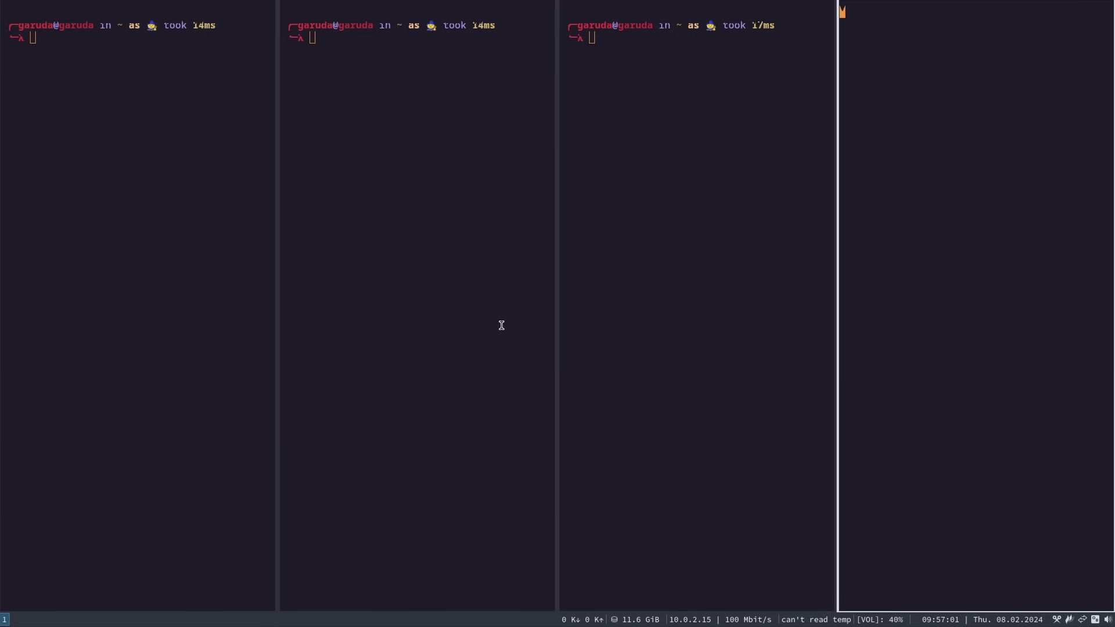
key(super+Return)
key(super+Return)
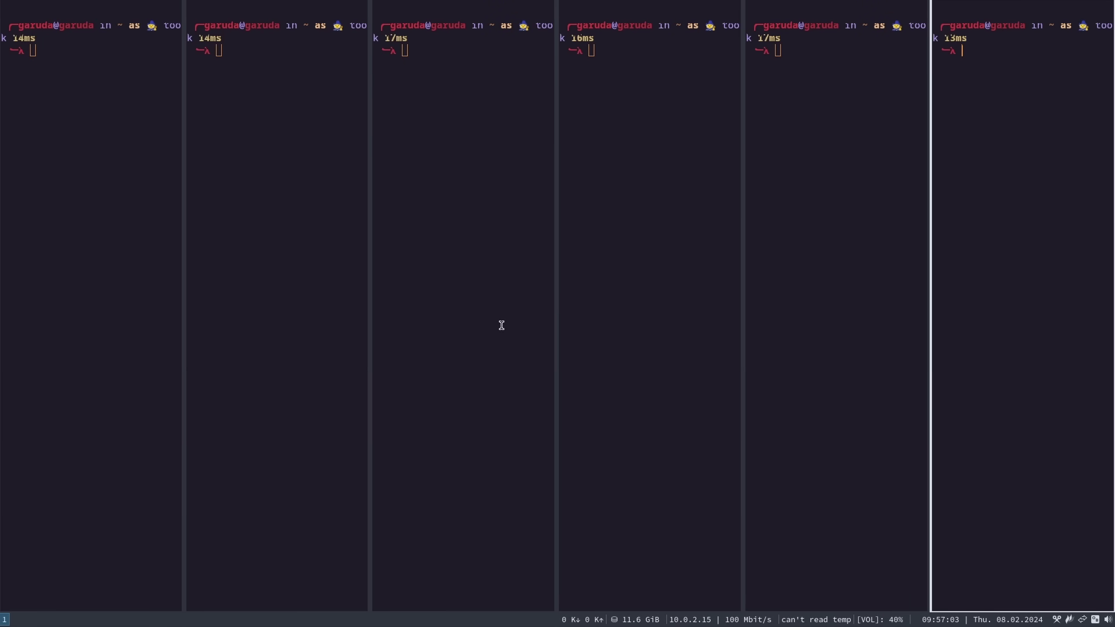
key(super+Return)
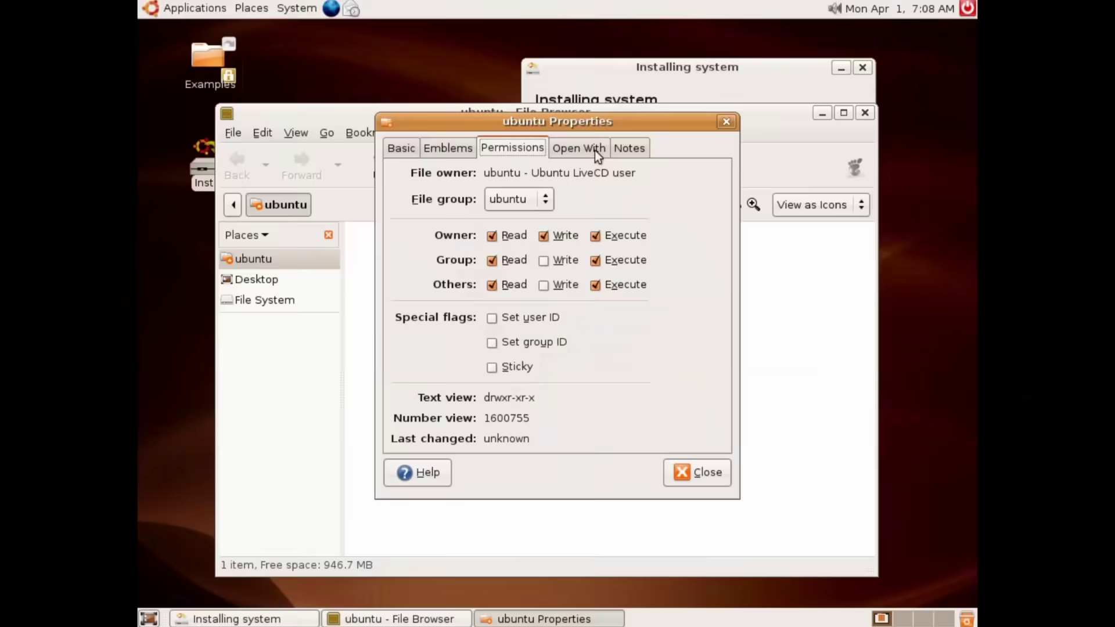
click(595, 150)
click(629, 150)
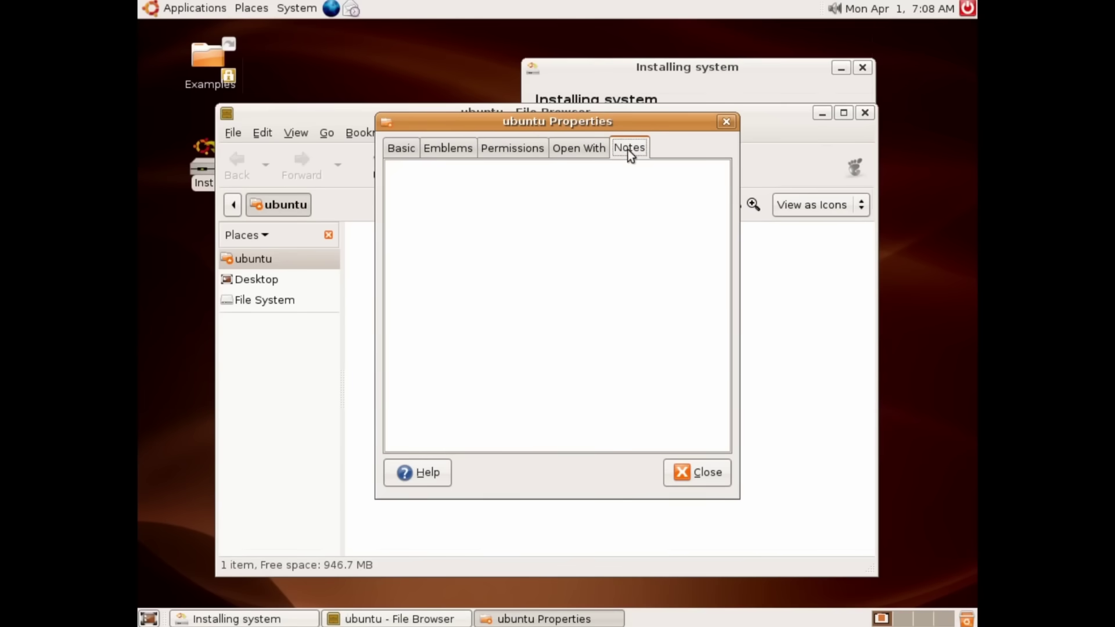
click(450, 148)
drag(727, 206, 726, 222)
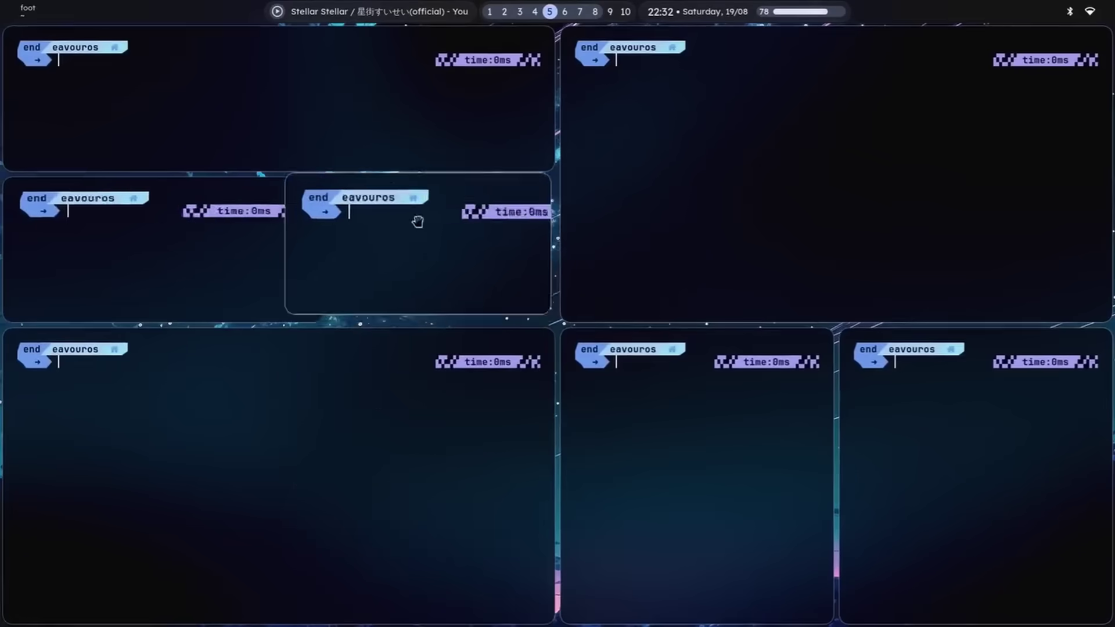
drag(418, 221, 556, 300)
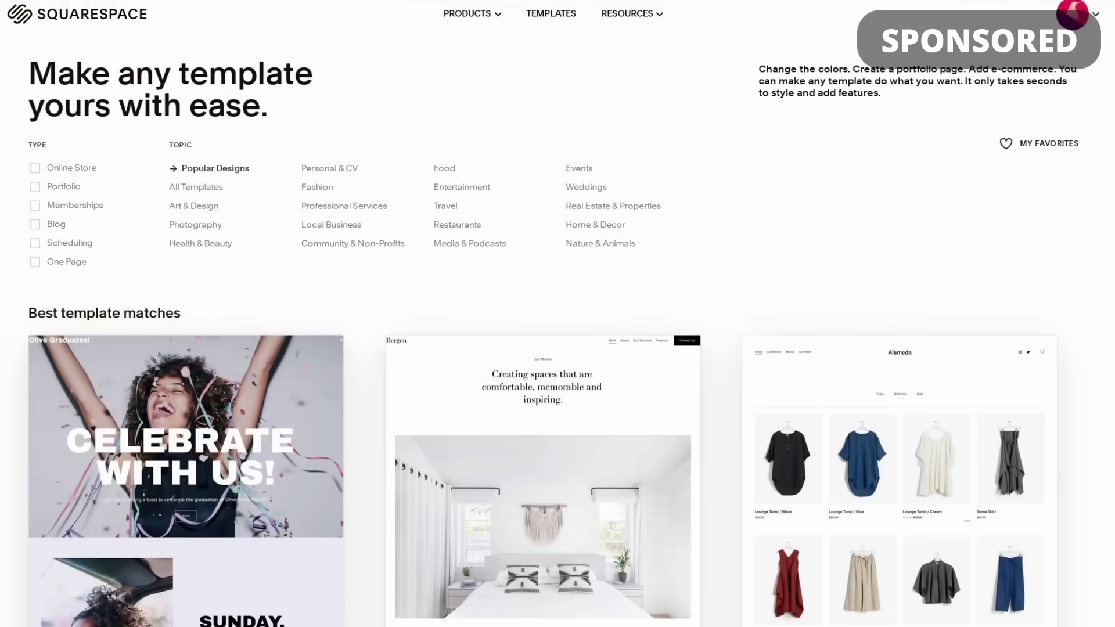
- Choose the dark image intro layout for the Squarespace homepage
scroll(1112, 50, down, 4)
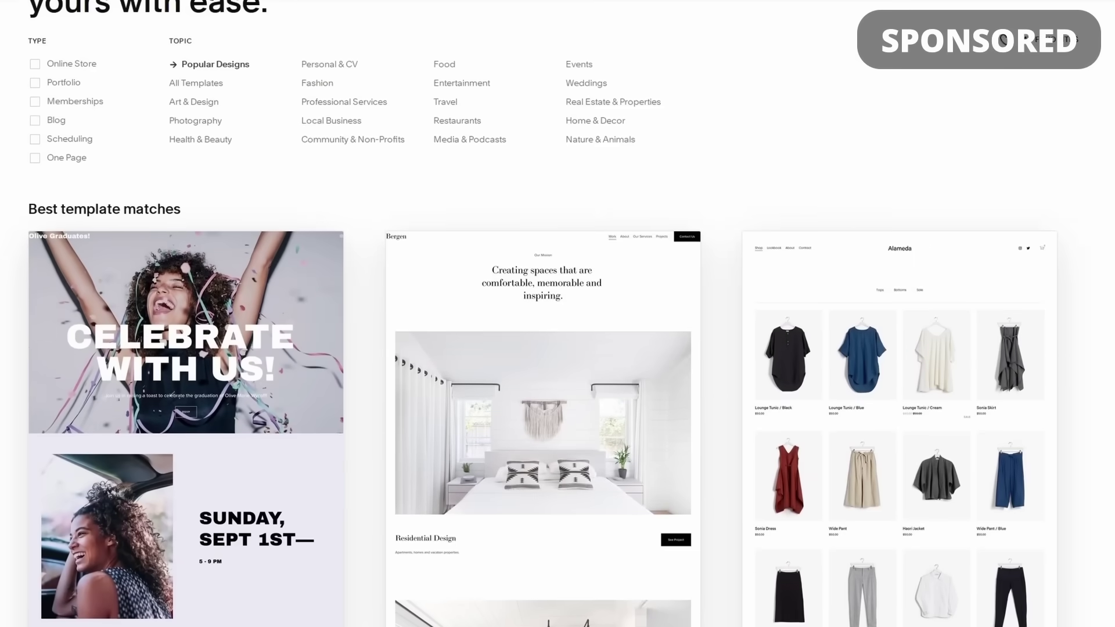
scroll(1112, 49, down, 8)
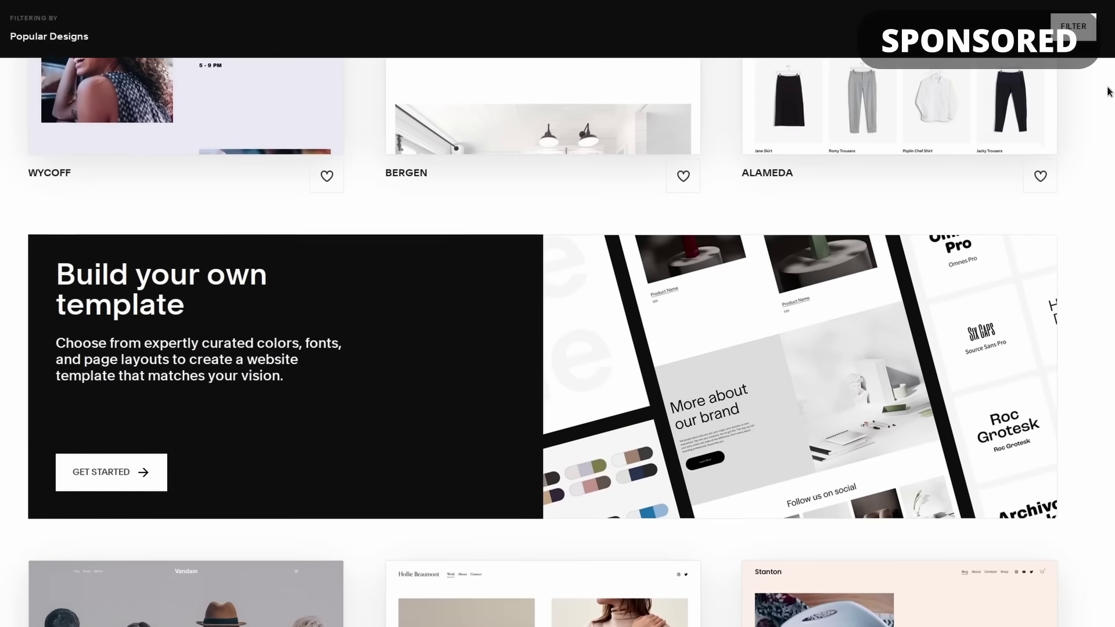
scroll(1109, 105, down, 10)
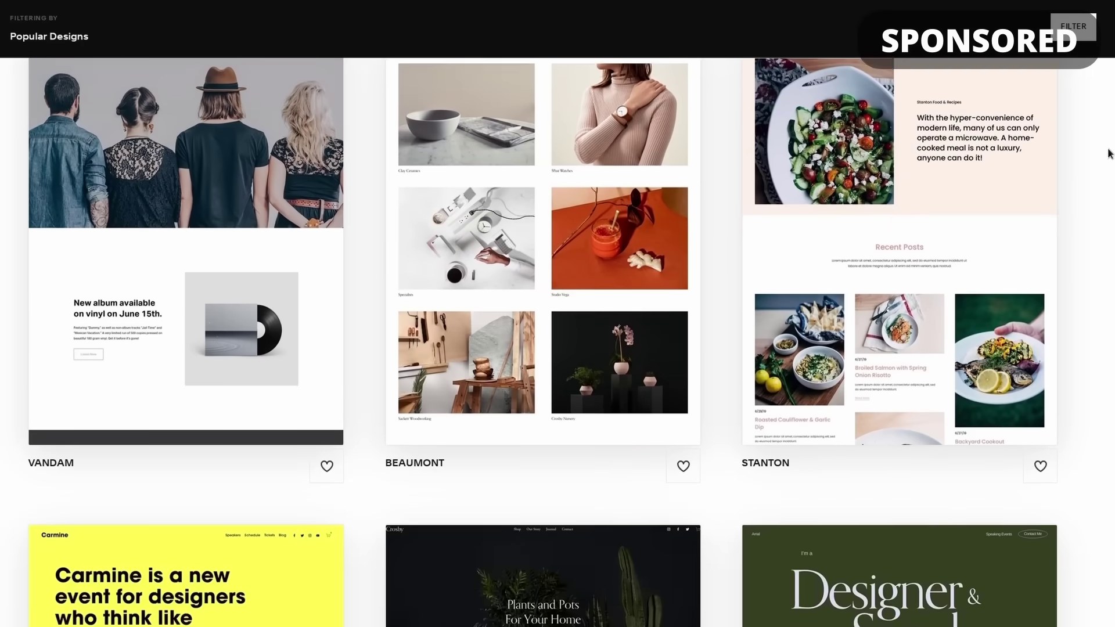
scroll(1109, 173, down, 2)
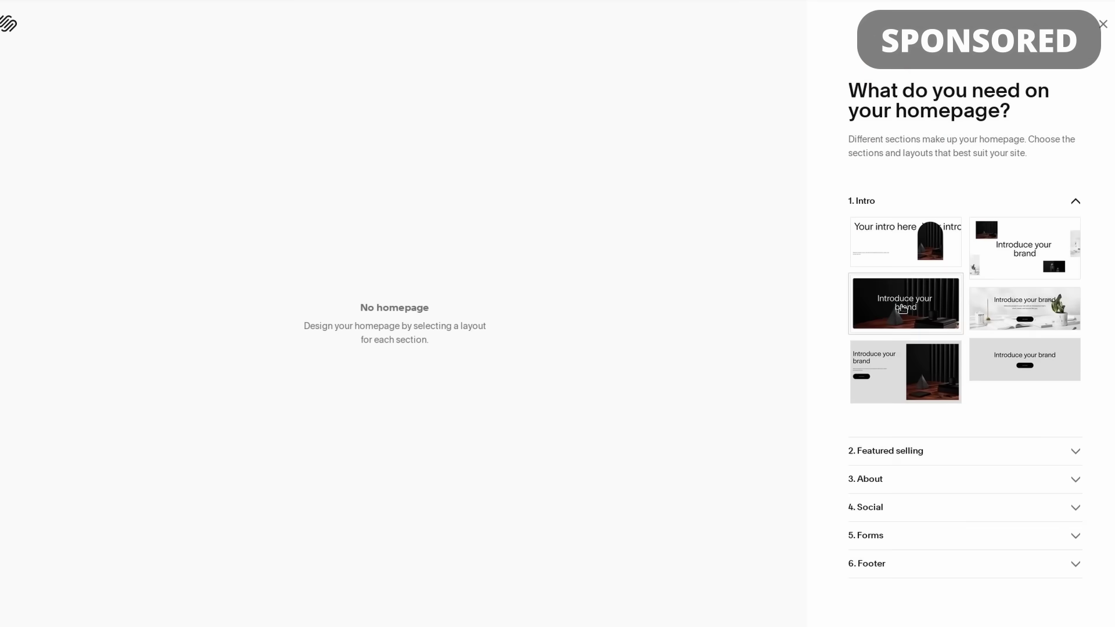
click(903, 309)
- Add the three-circle Featured Products and centred About sections, then apply a bright palette
scroll(1028, 338, down, 2)
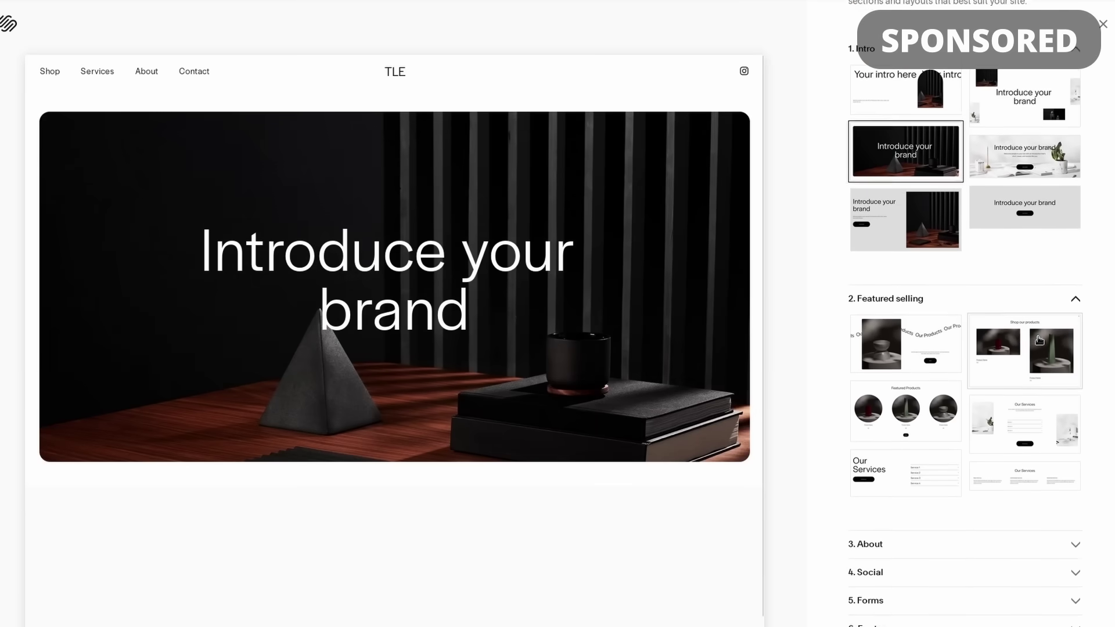
scroll(1040, 340, down, 1)
click(927, 343)
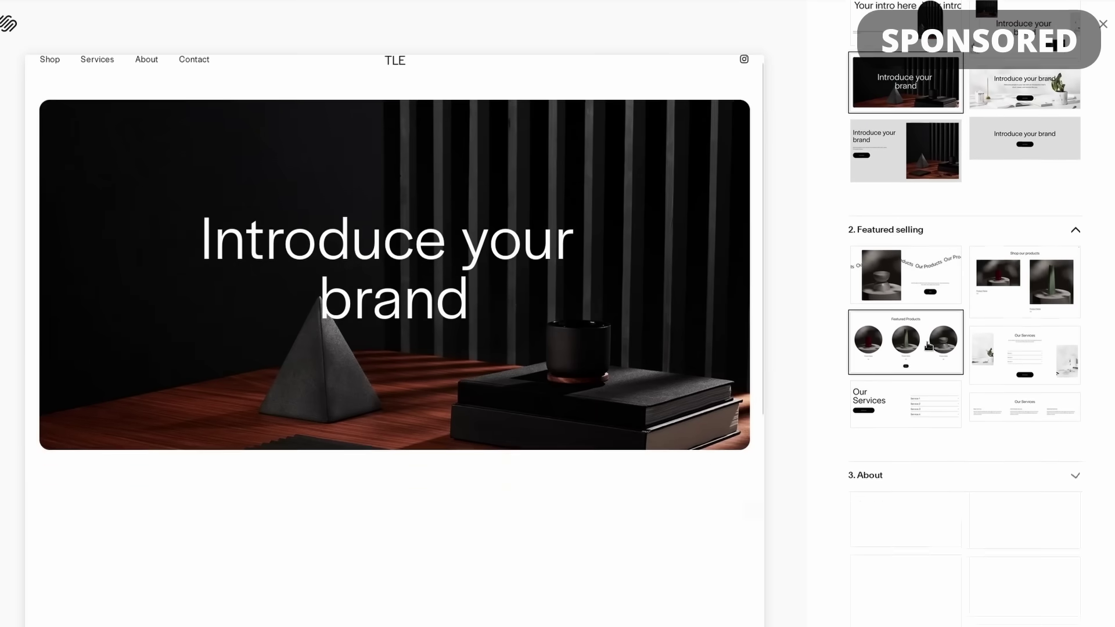
scroll(906, 325, down, 3)
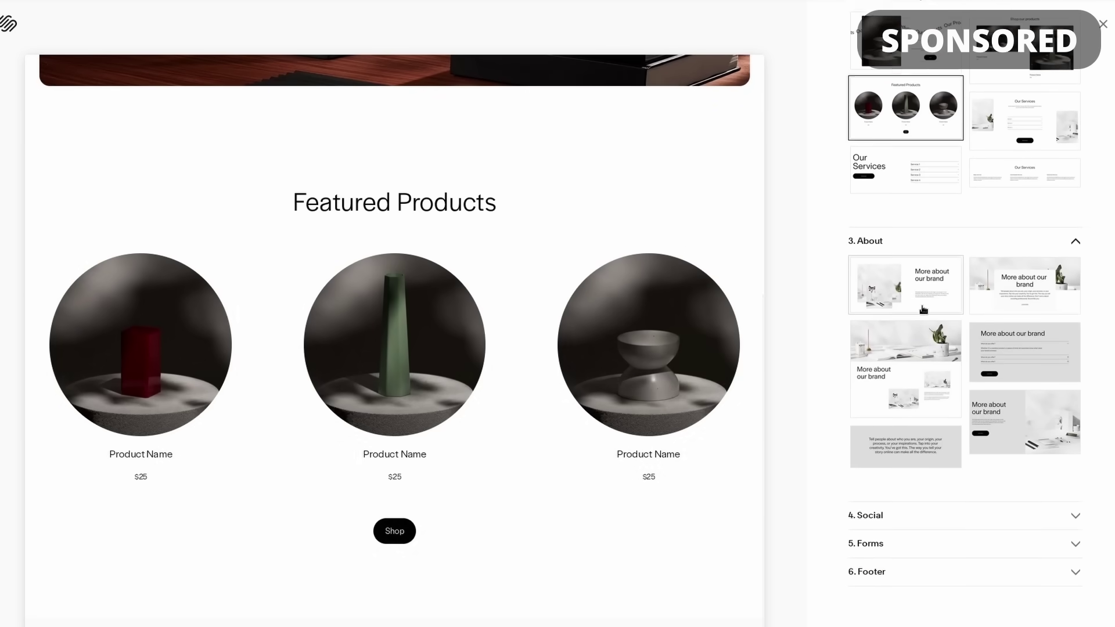
click(1025, 288)
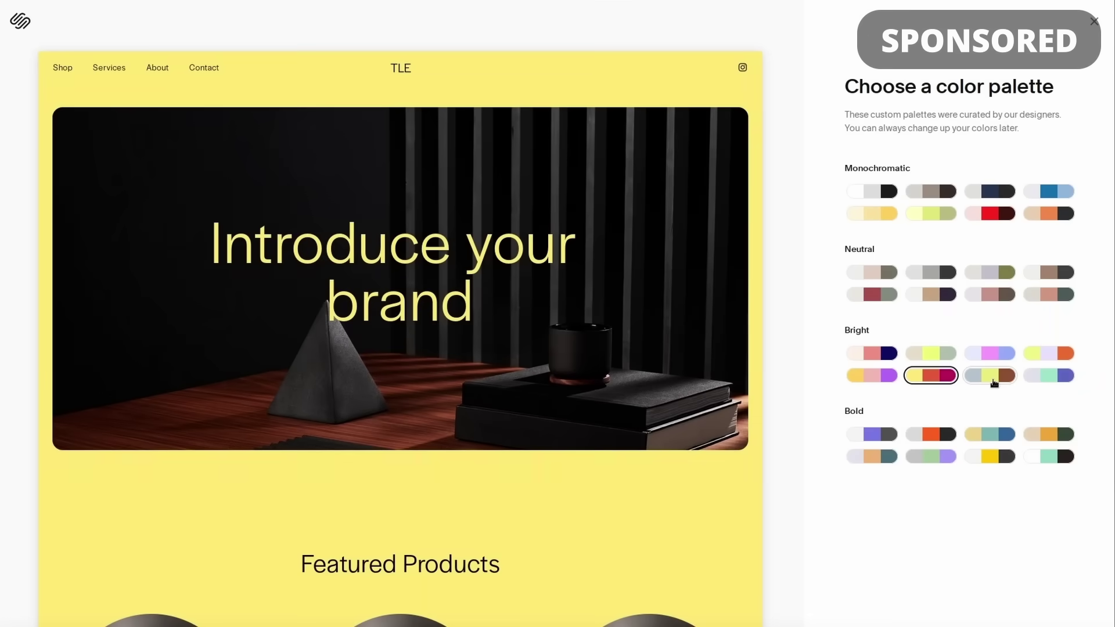
click(994, 382)
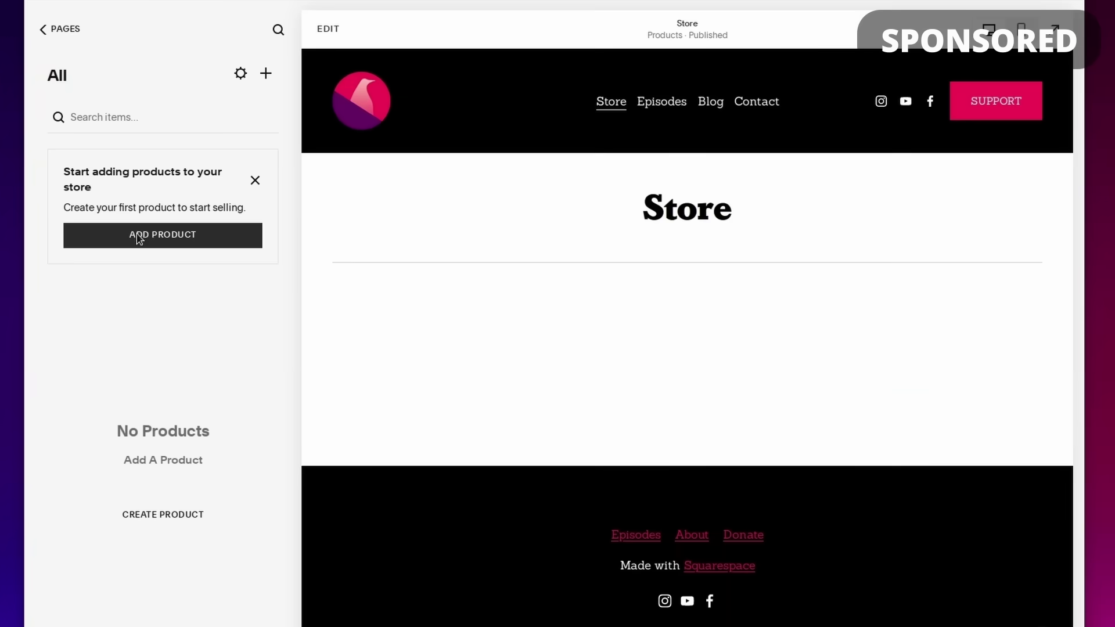
- Start adding a new physical product to the store
click(139, 238)
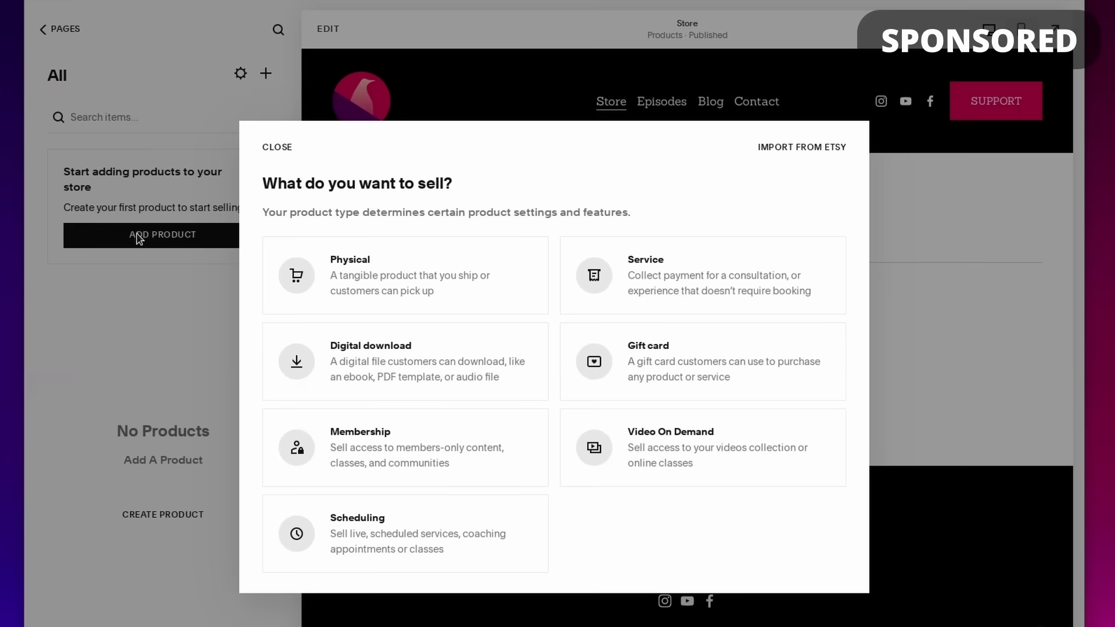
click(351, 272)
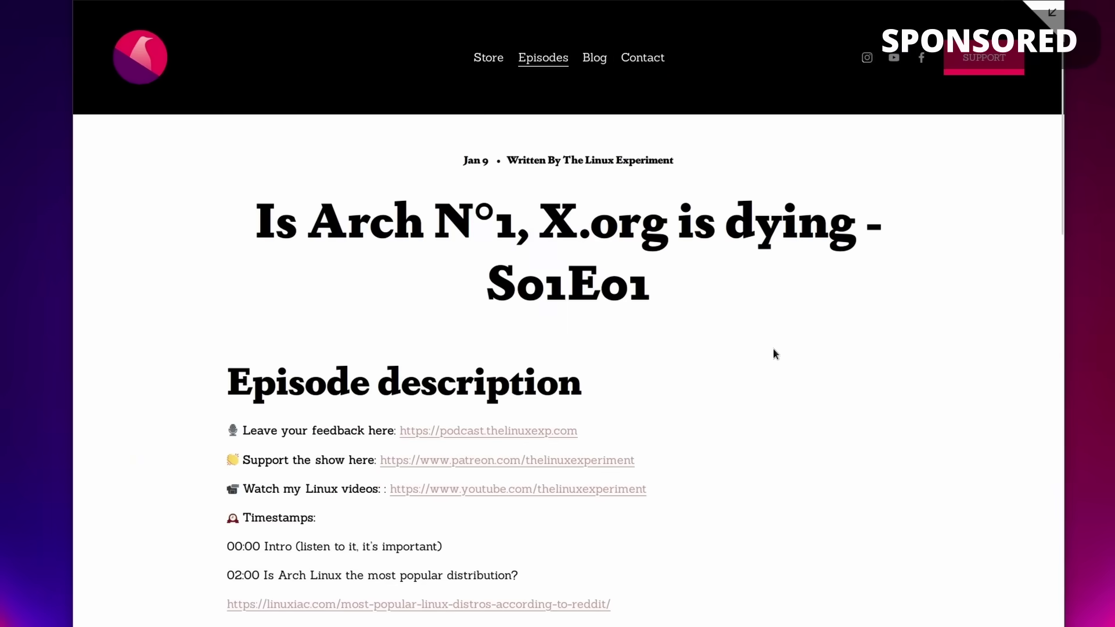
scroll(772, 348, down, 7)
scroll(772, 352, down, 10)
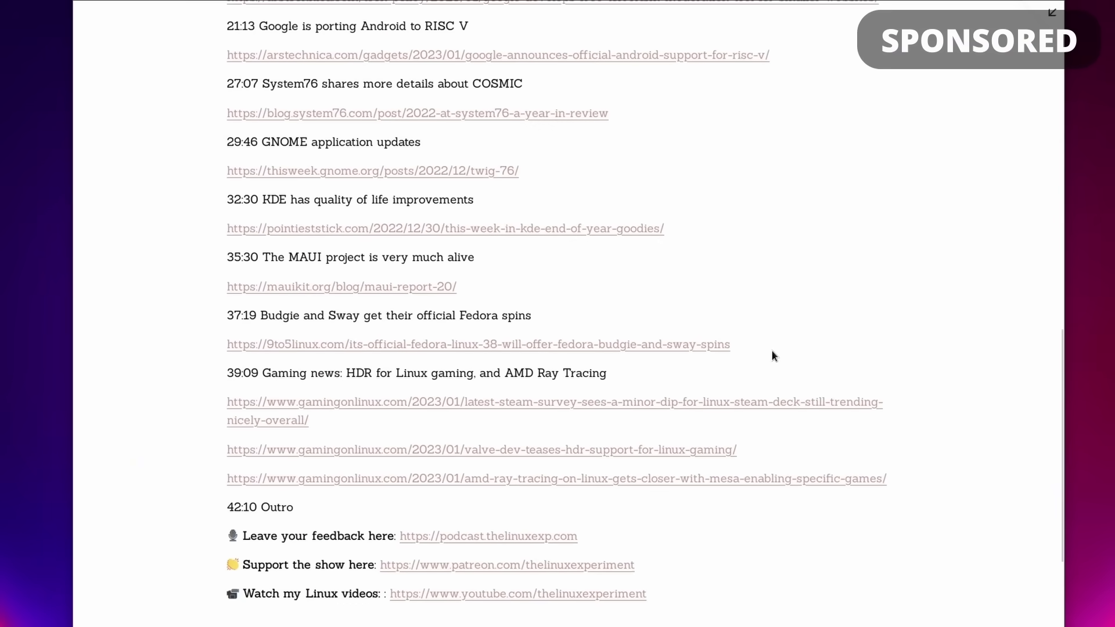
scroll(772, 354, up, 9)
scroll(773, 360, up, 7)
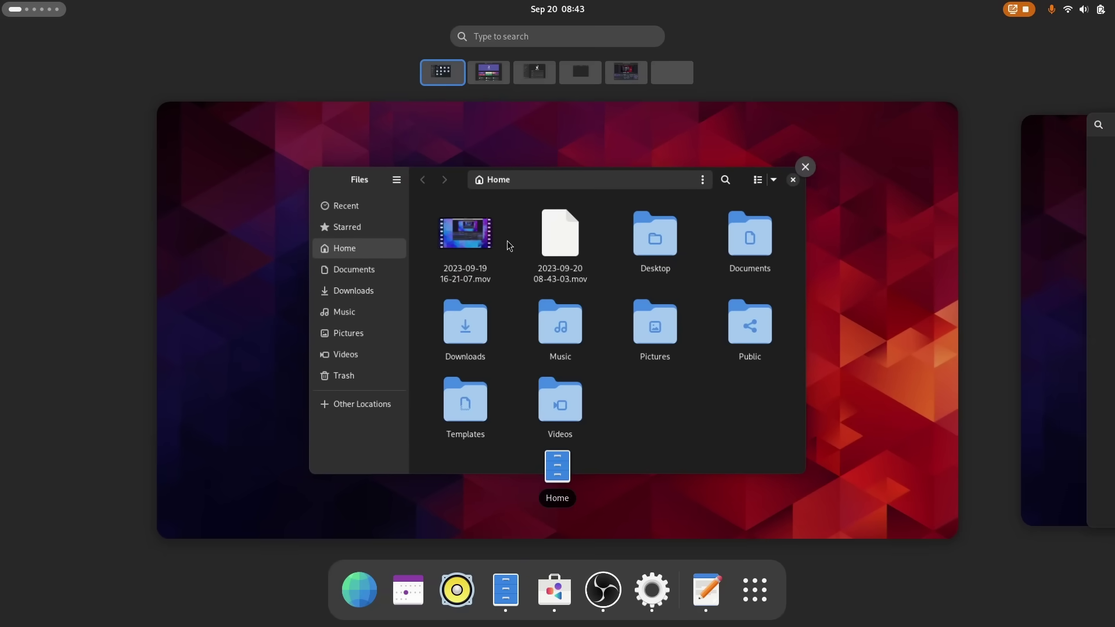
- Scroll between the Software, Settings and Files workspaces, then nudge the Dolphin window
scroll(507, 240, down, 2)
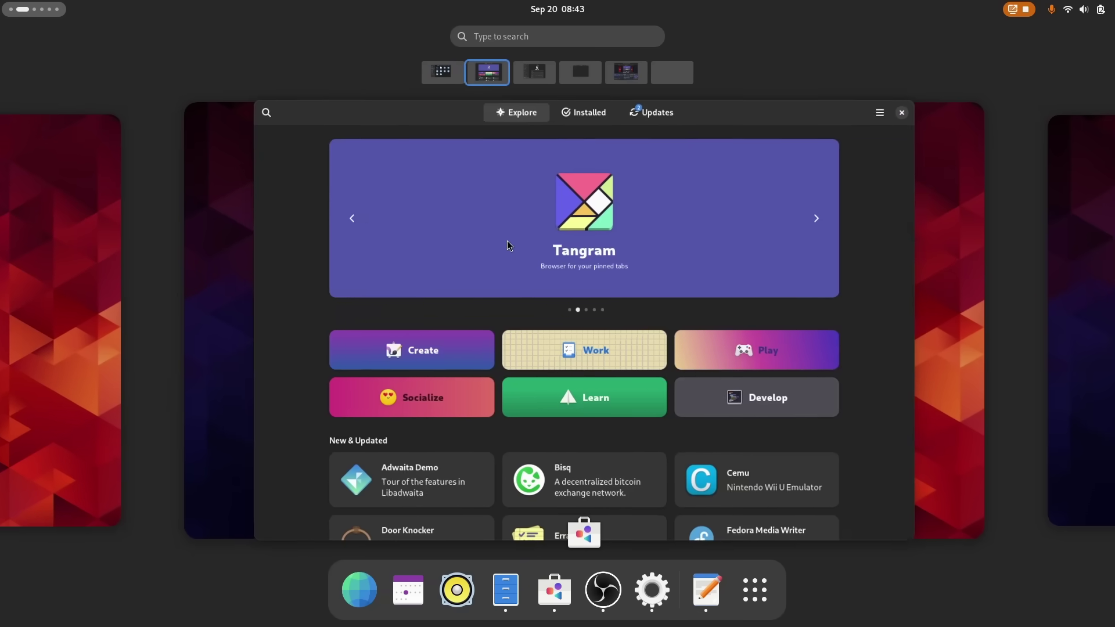
scroll(506, 240, up, 2)
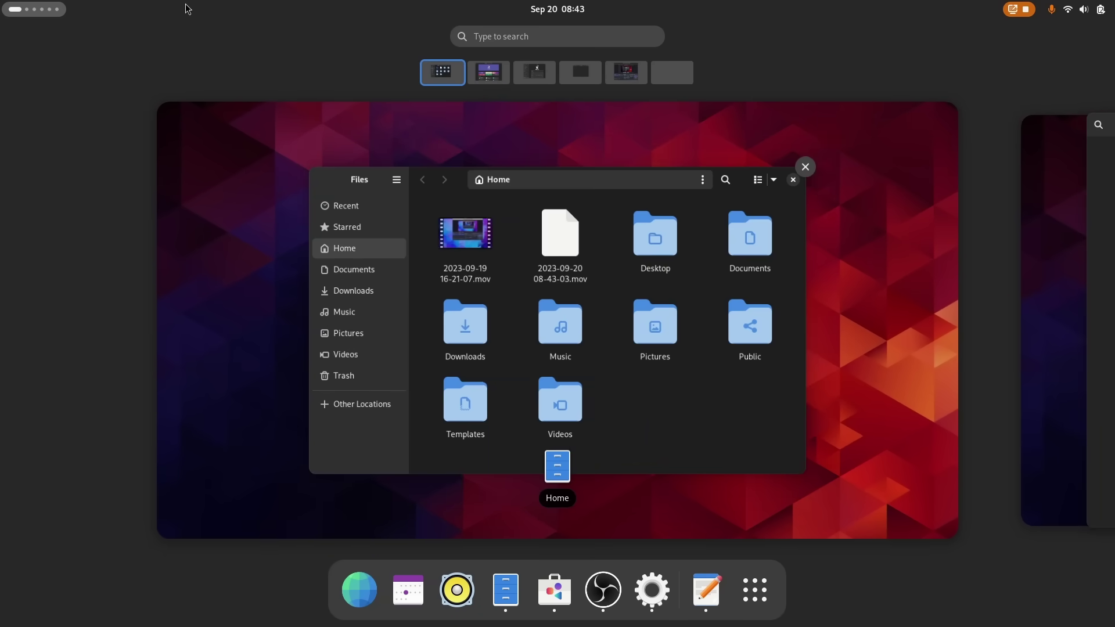
scroll(692, 477, down, 1)
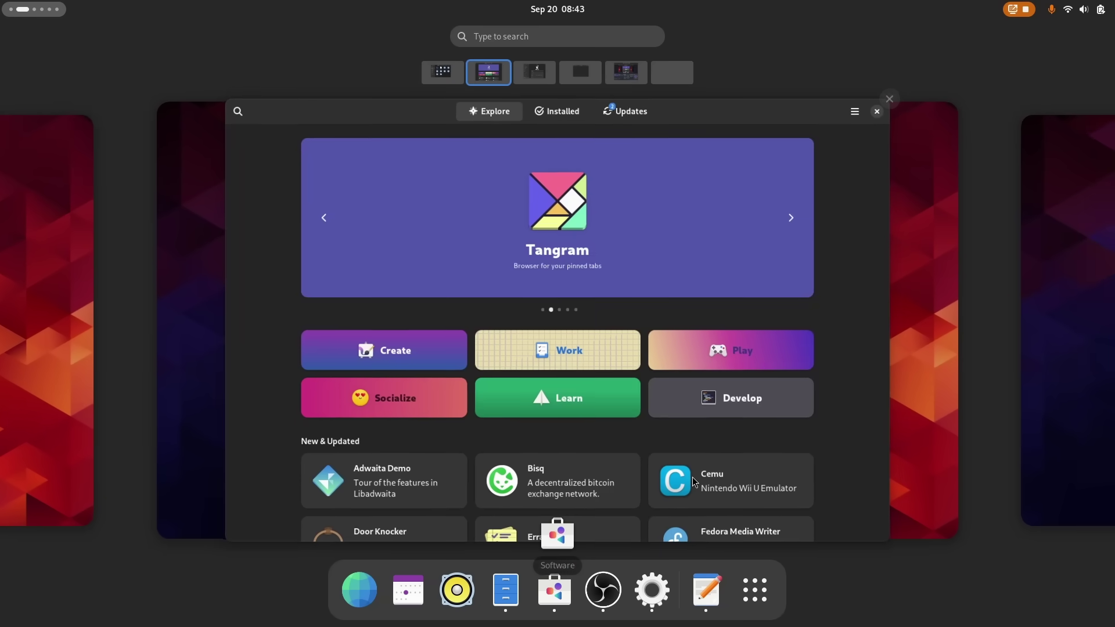
scroll(668, 340, down, 1)
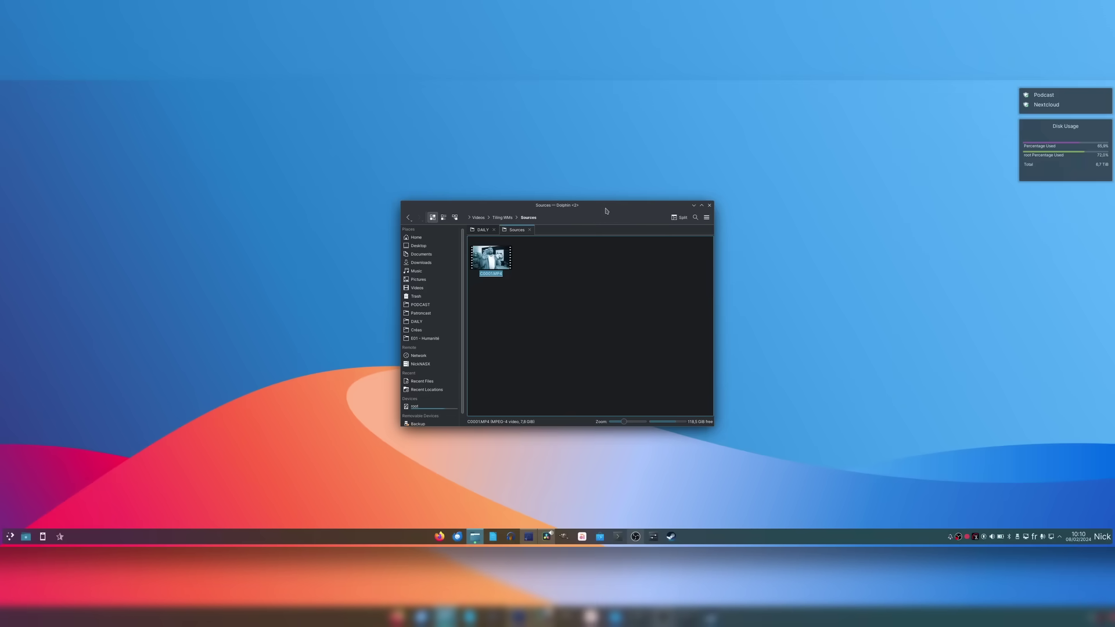
mouse_move(598, 209)
mouse_down()
mouse_move(548, 209)
mouse_move(620, 197)
mouse_move(636, 239)
mouse_move(586, 223)
mouse_move(582, 200)
mouse_up()
- Minimize Dolphin, restore it from its taskbar icon, then maximize it
click(695, 198)
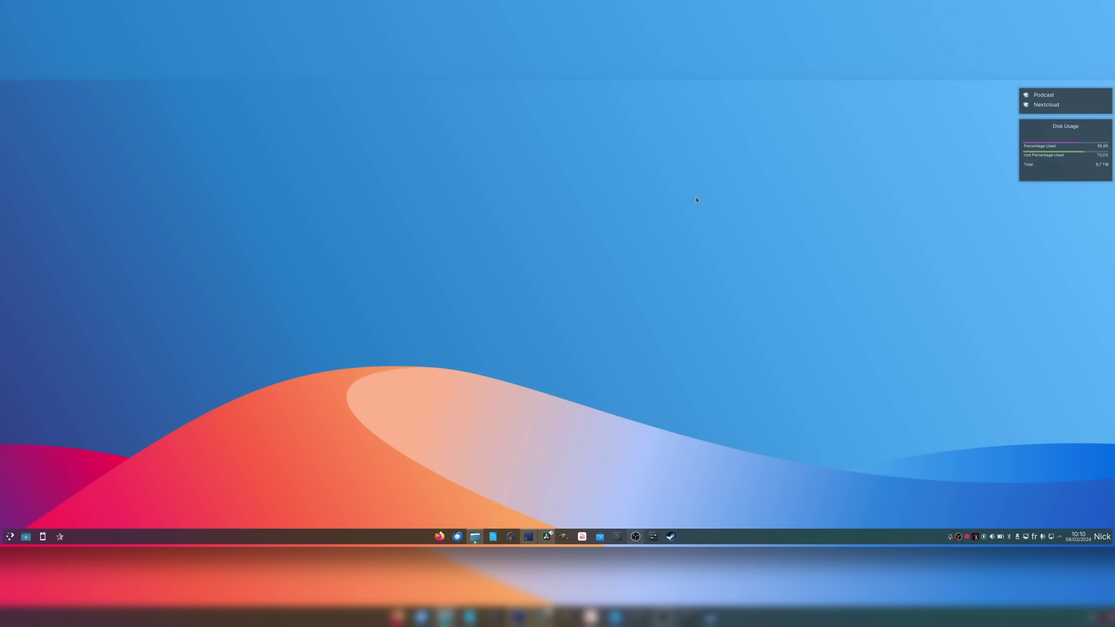
click(475, 536)
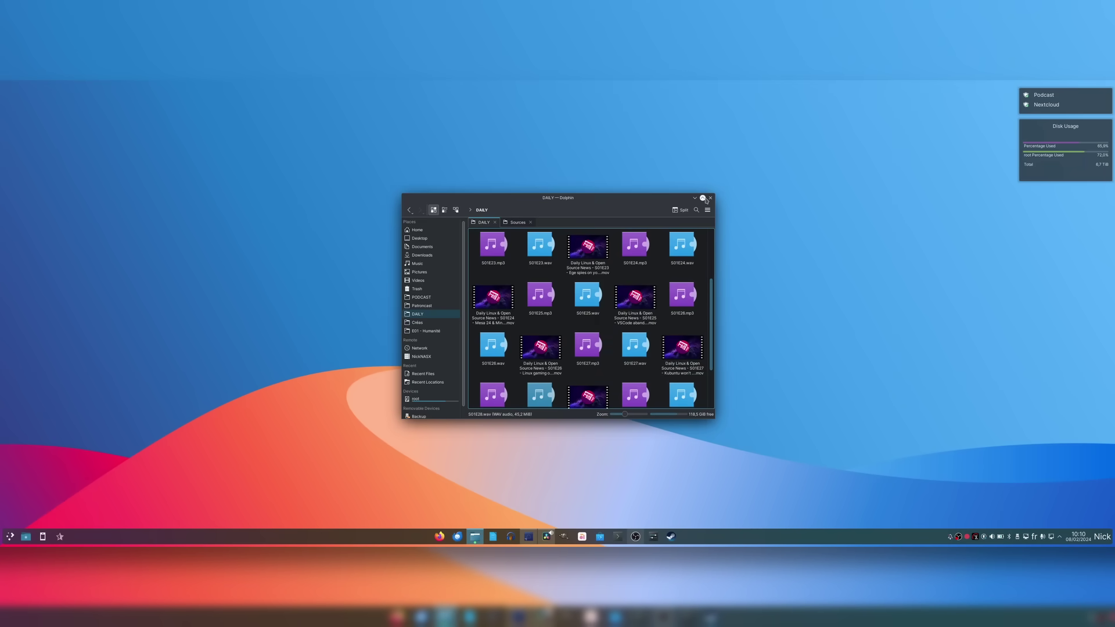
click(703, 198)
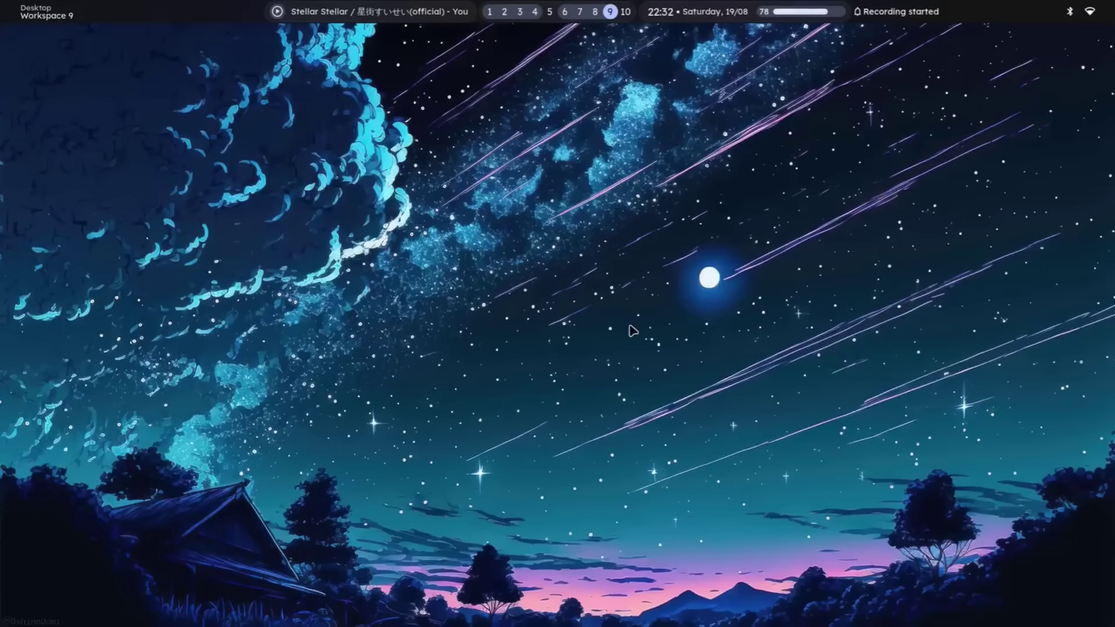
- Switch to workspaces 8 and 7, then scroll down the Wikipedia tiling window manager comparison
key(super+8)
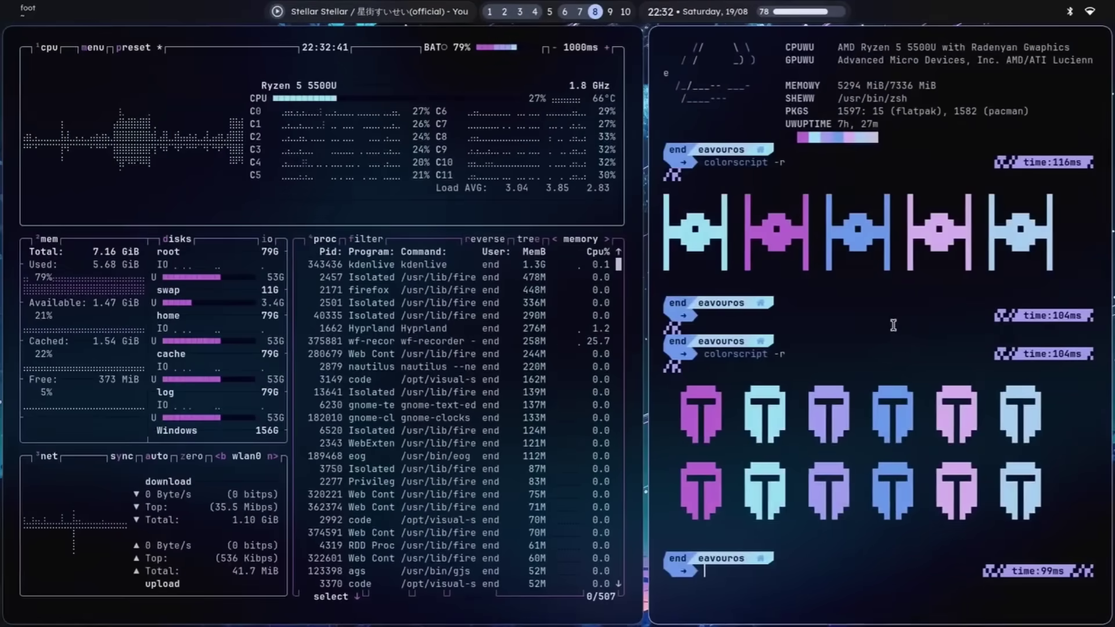
key(super+7)
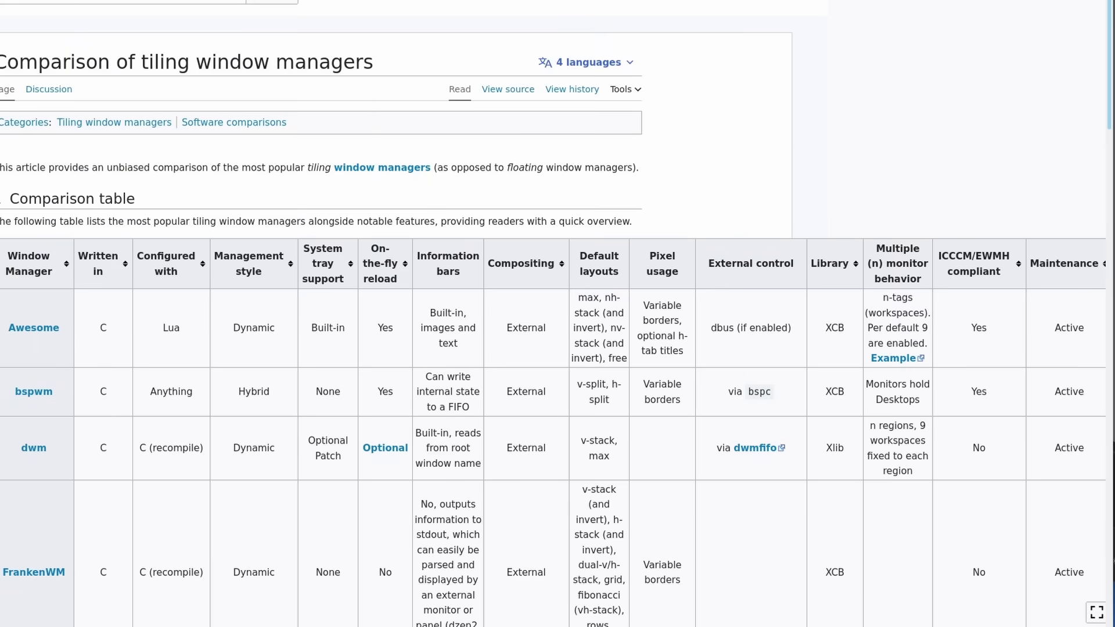
scroll(553, 314, down, 2)
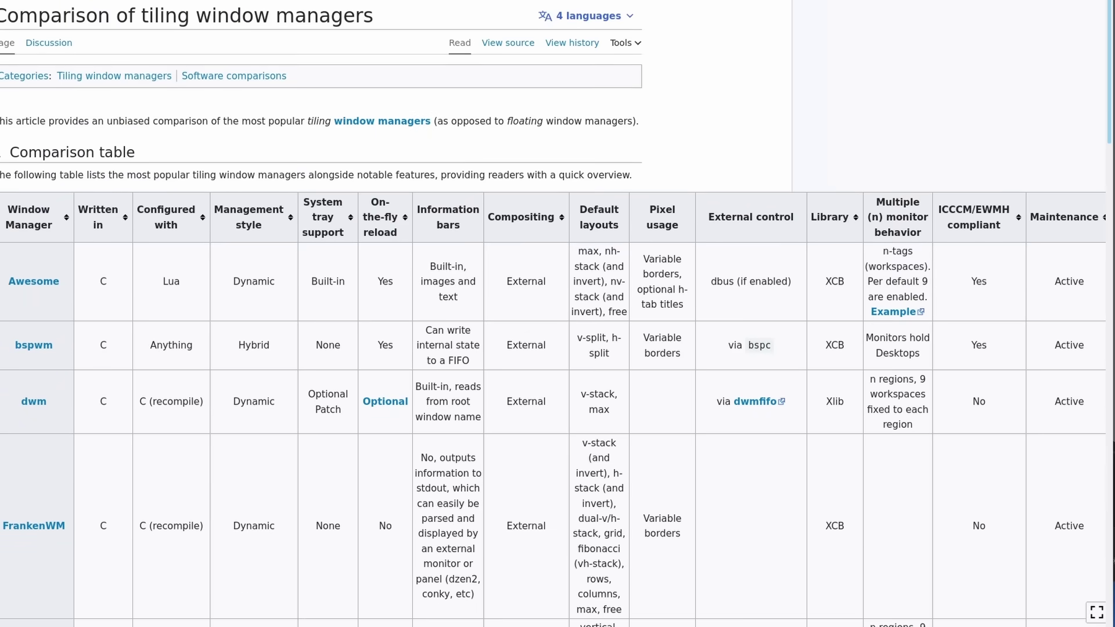
drag(1108, 5, 1106, 155)
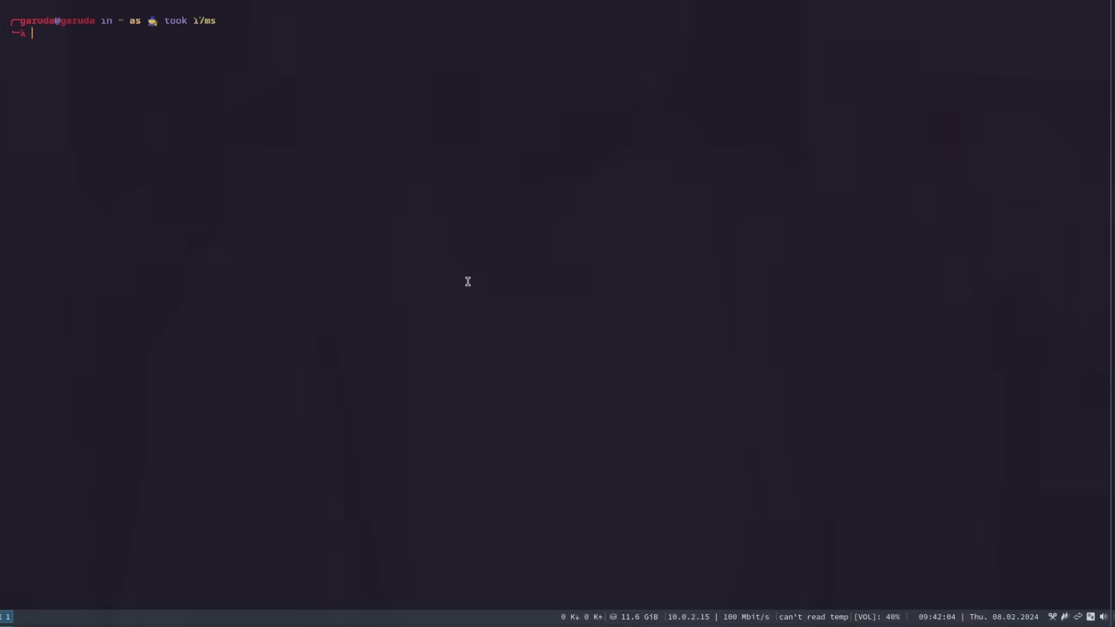
- Tile a FireDragon browser, file manager and Geany beside the terminal, closing the mail setup
key(super+w)
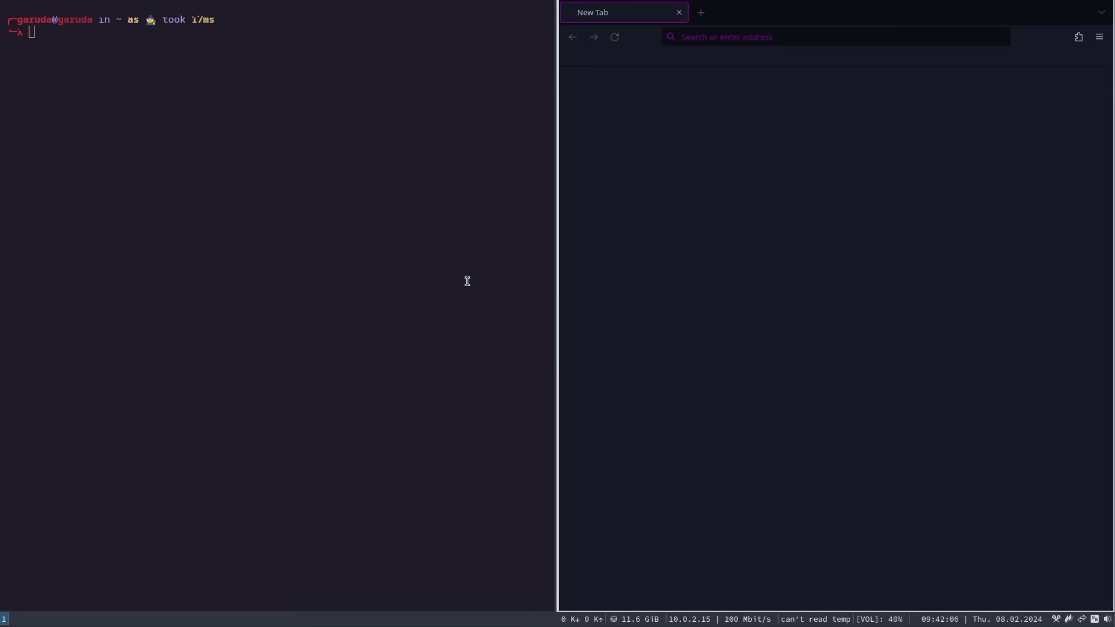
key(super+m)
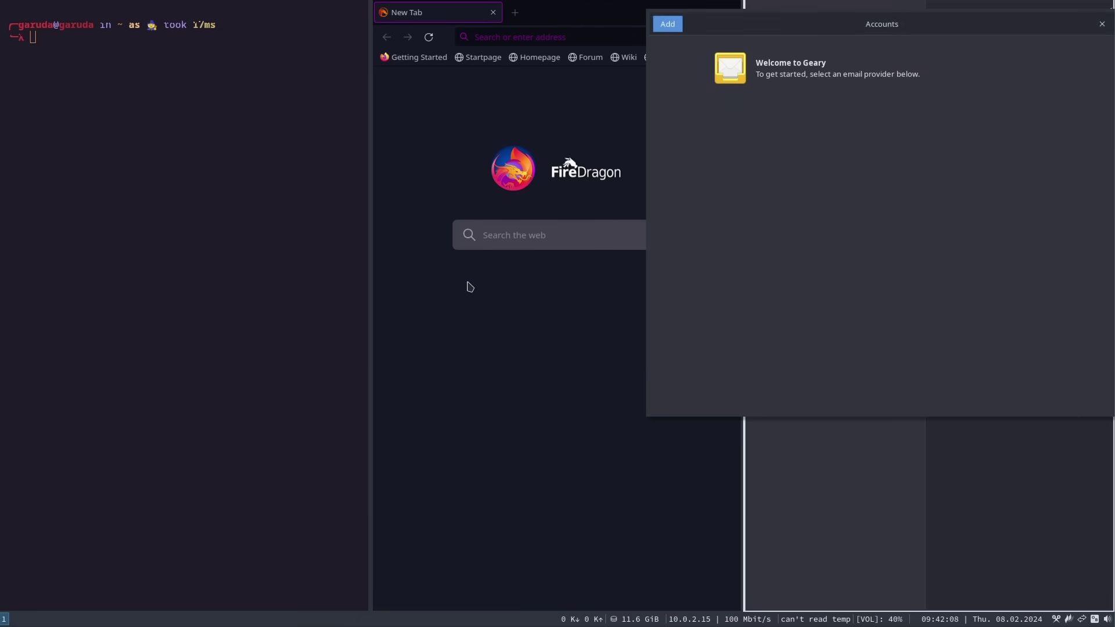
click(1100, 21)
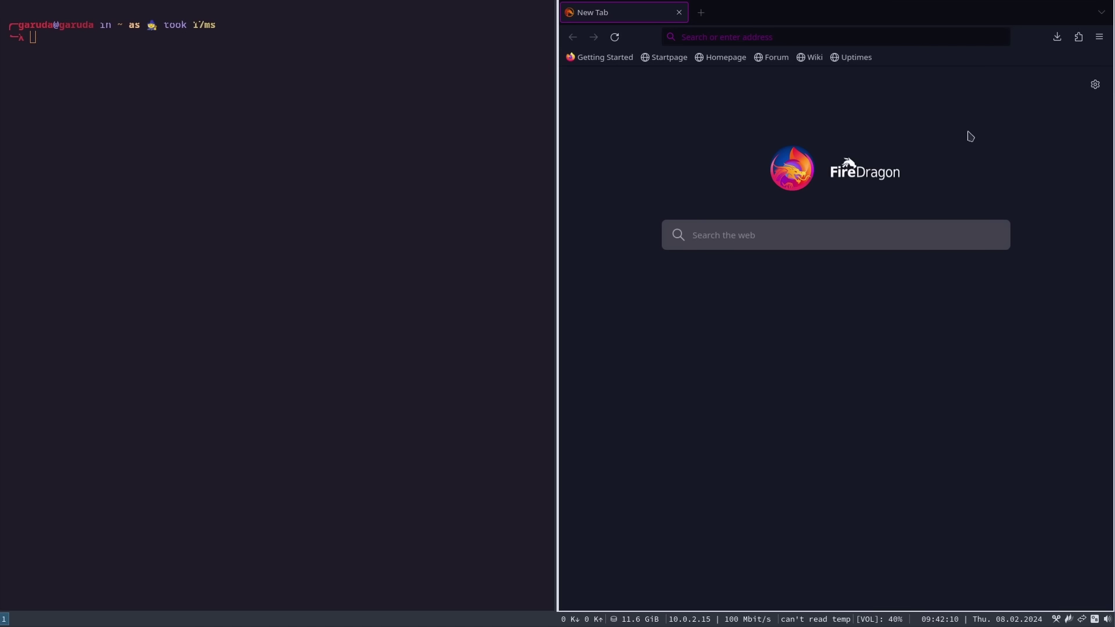
key(super+e)
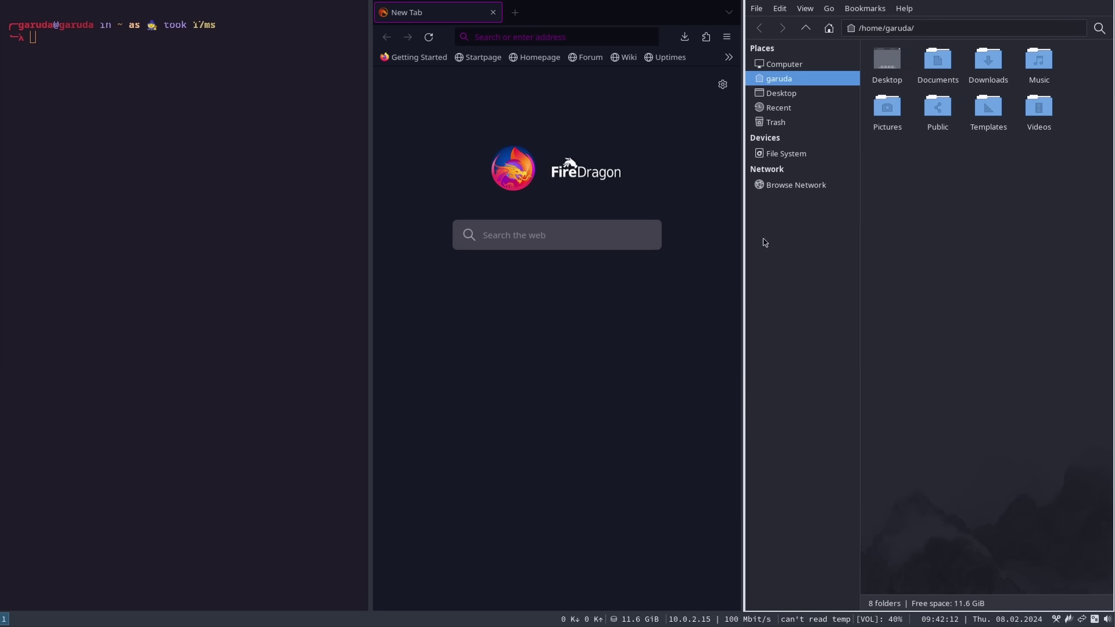
key(super+t)
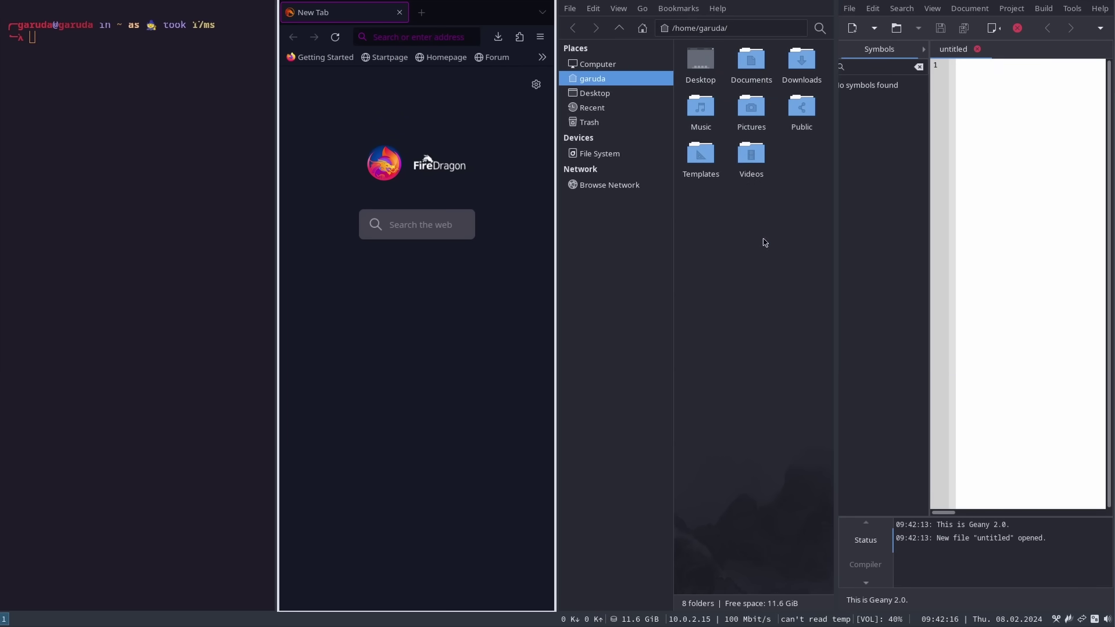
- Move the browser to the bottom row, terminal to the left half, then into three columns
key(super+shift+Down)
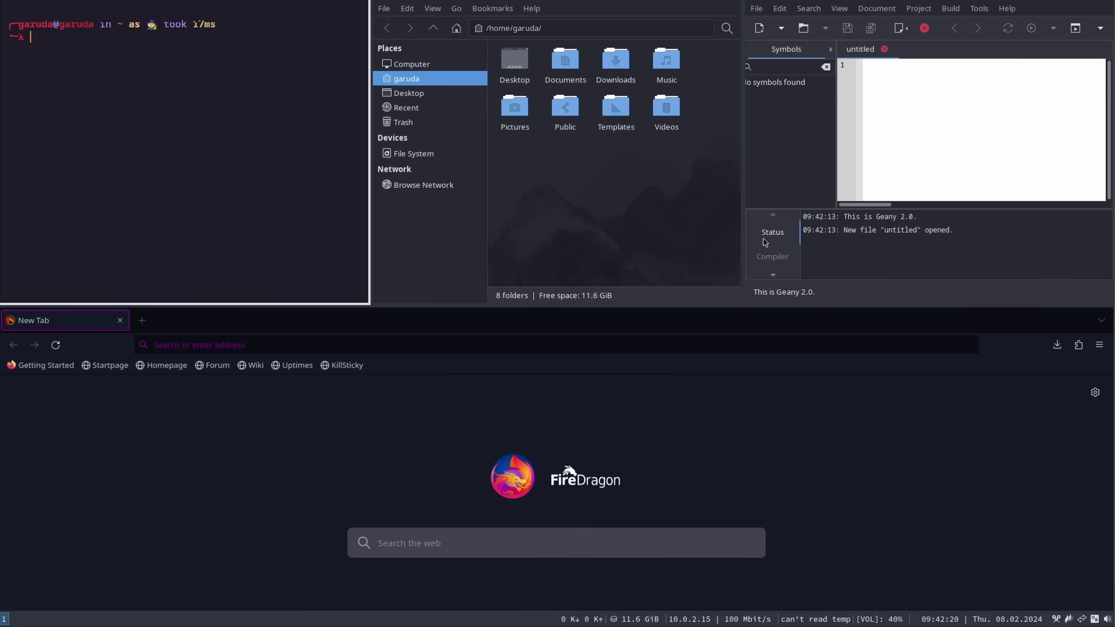
key(super+shift+Left)
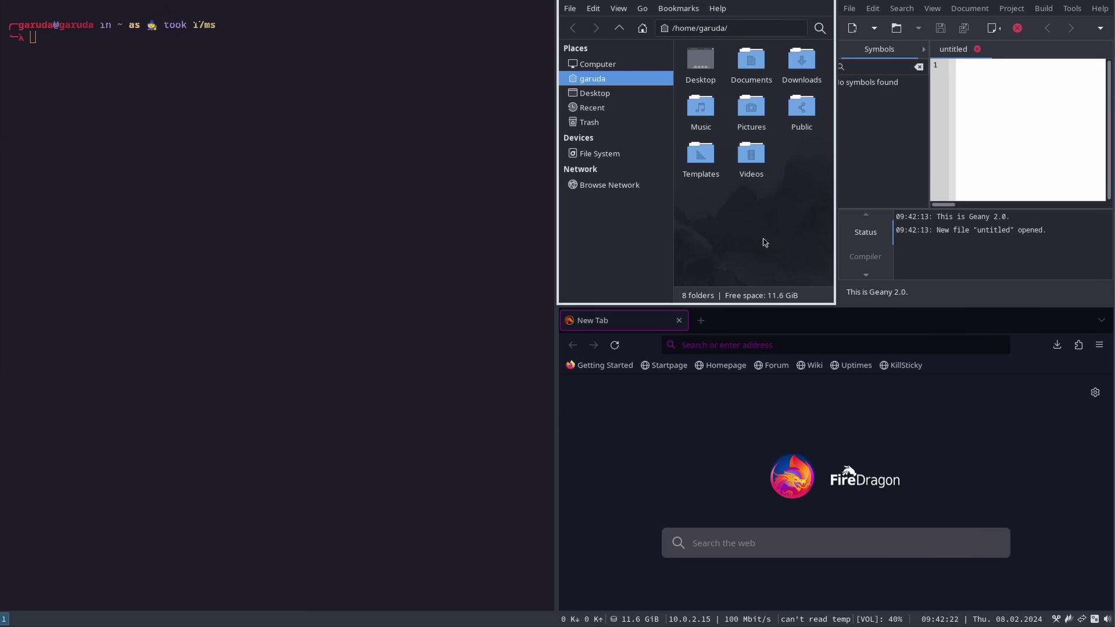
key(super+shift+Right)
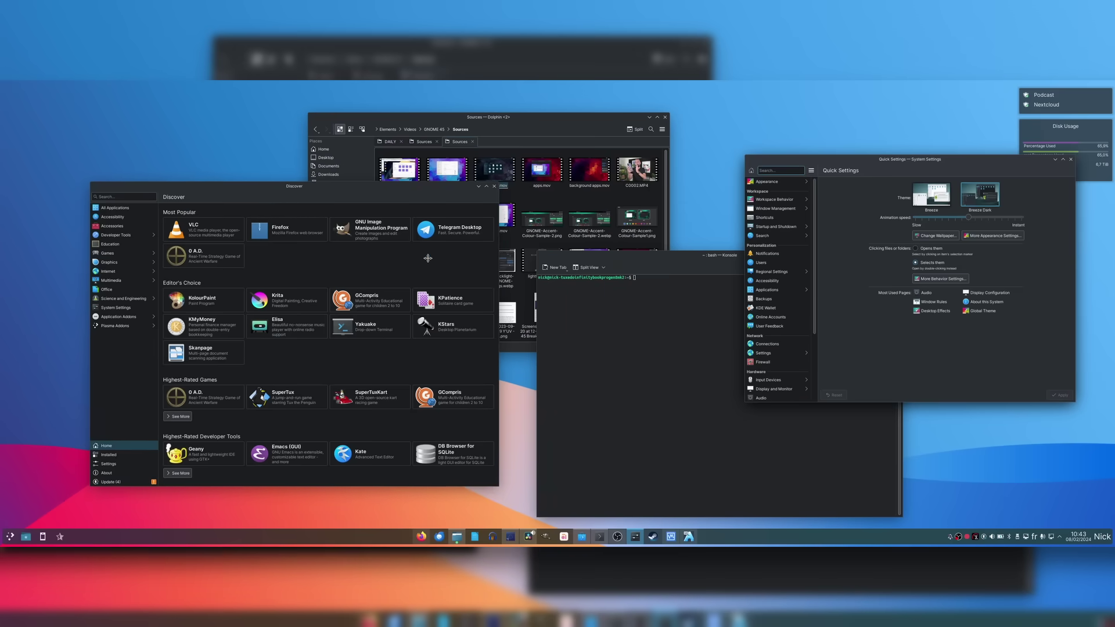
- Drag Discover down and left to reveal more of the Dolphin window
drag(305, 305, 210, 337)
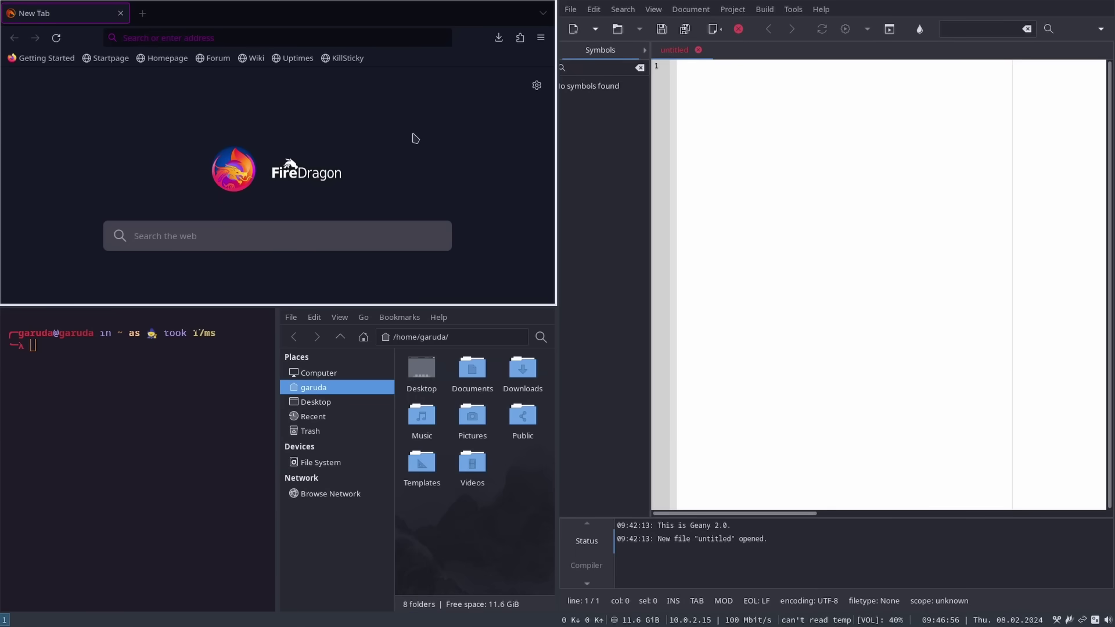
- Resize the browser tile wider and taller, then cycle focus through the terminal, file manager and Geany
key(Right)
key(Right)
key(Right)
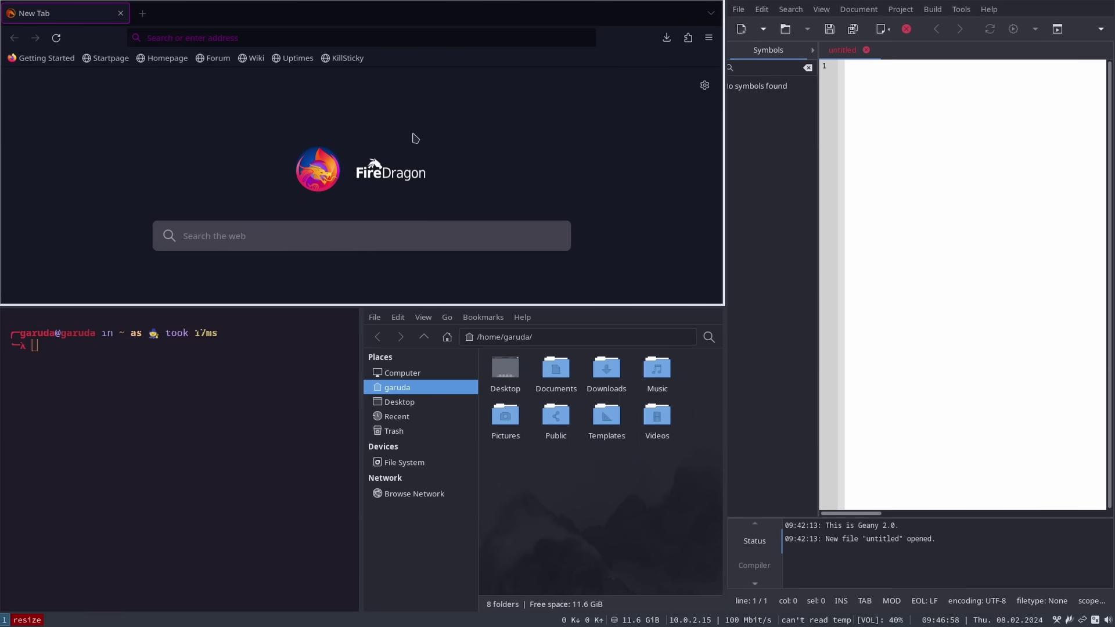
key(Left)
key(Down)
key(Down)
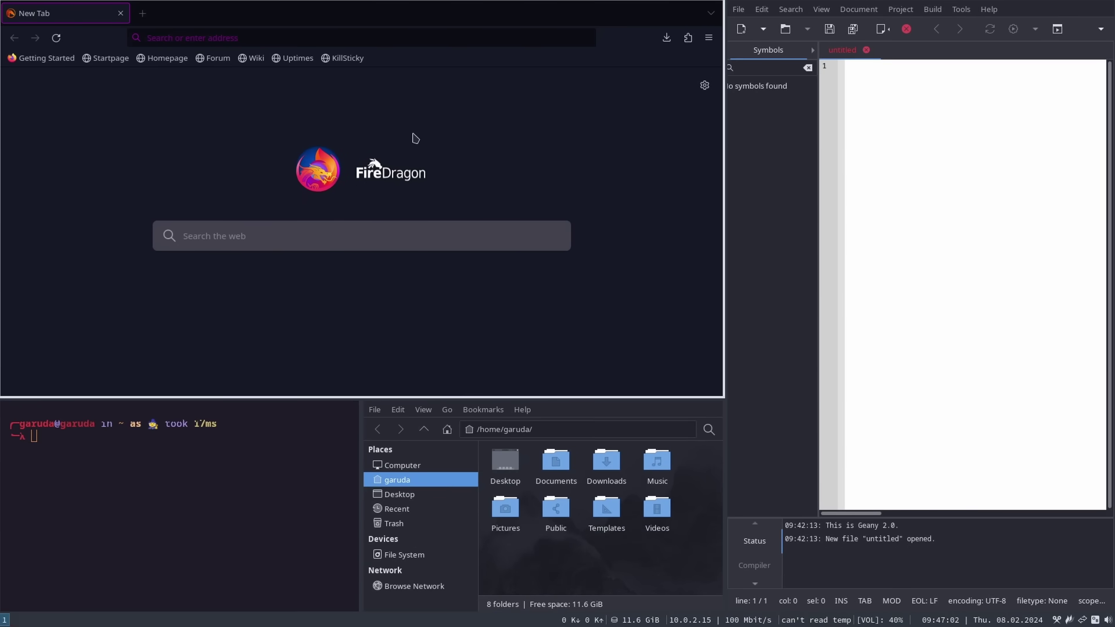
key(super+Down)
key(super+Right)
key(super+Right)
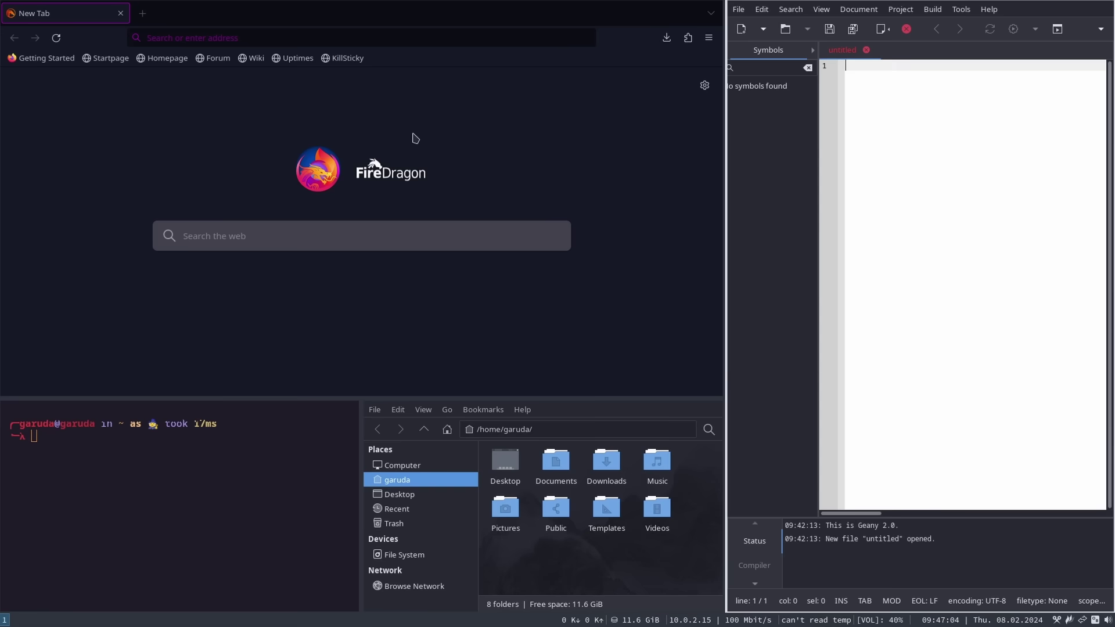
key(super+Left)
key(super+Up)
key(super+Right)
- Move Geany to a full-width bottom row and the terminal into a narrow right column
key(super+shift+Down)
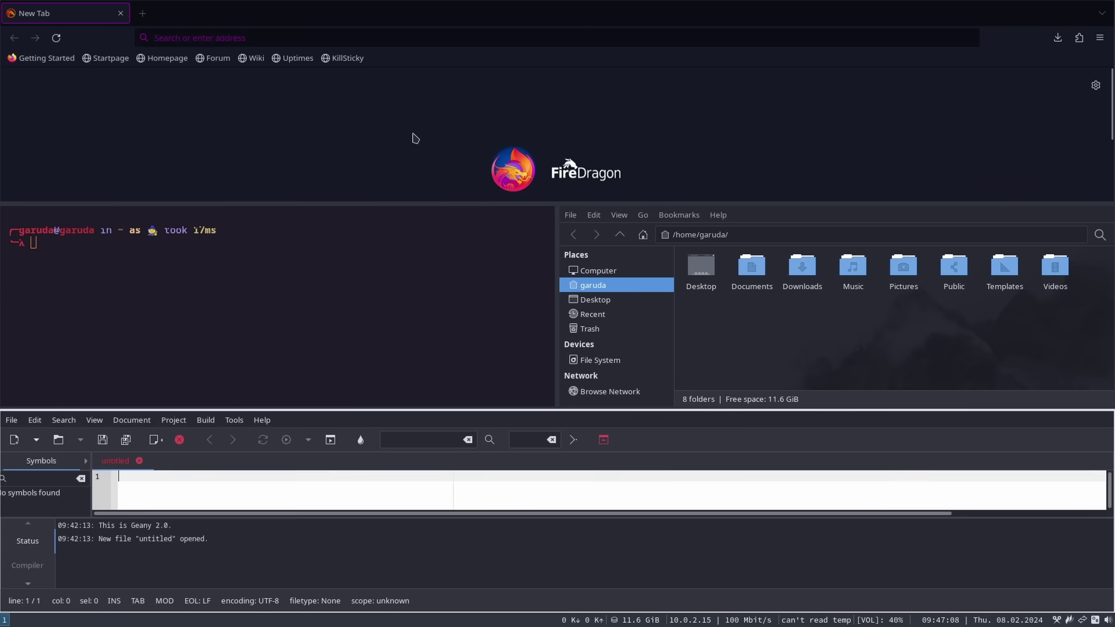
key(super+Up)
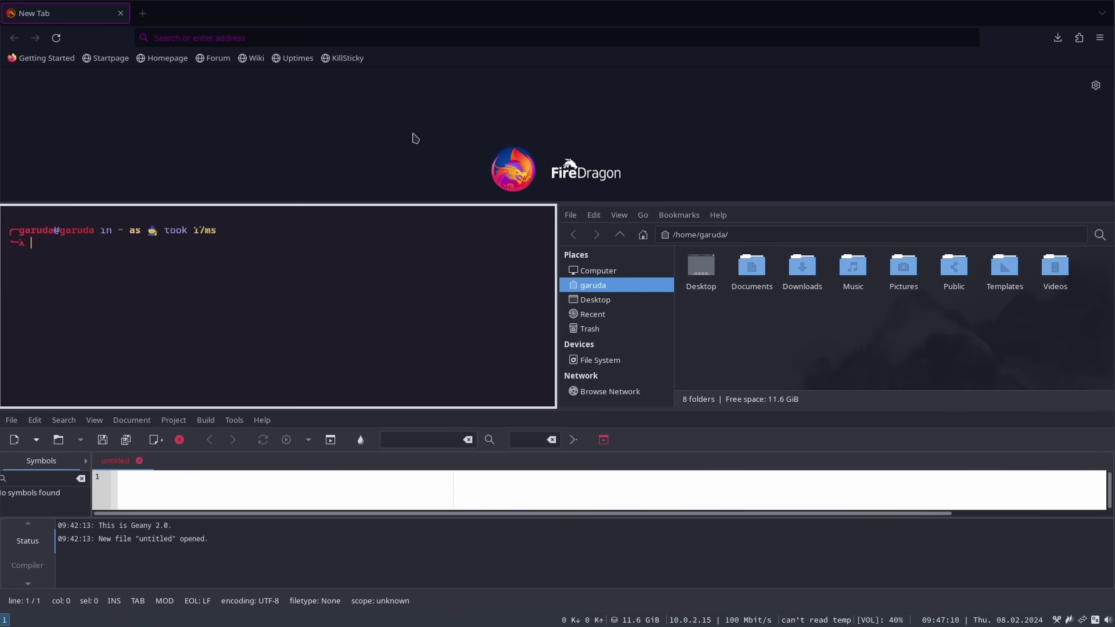
key(super+shift+Right)
key(super+shift+Right)
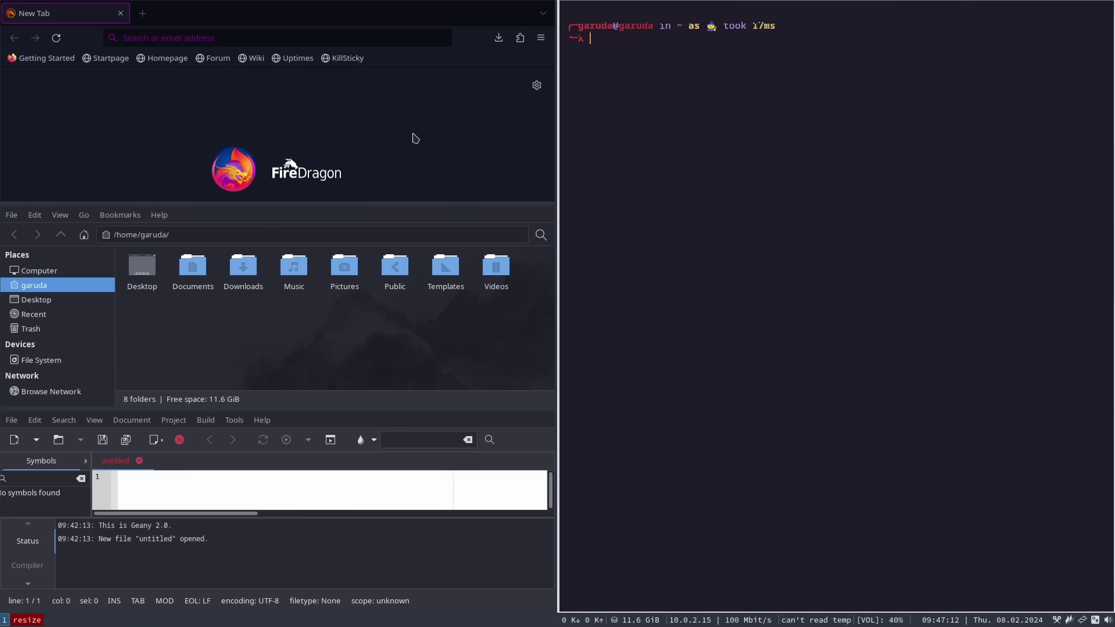
key(Right)
key(Left)
key(Left)
key(Left)
key(Left)
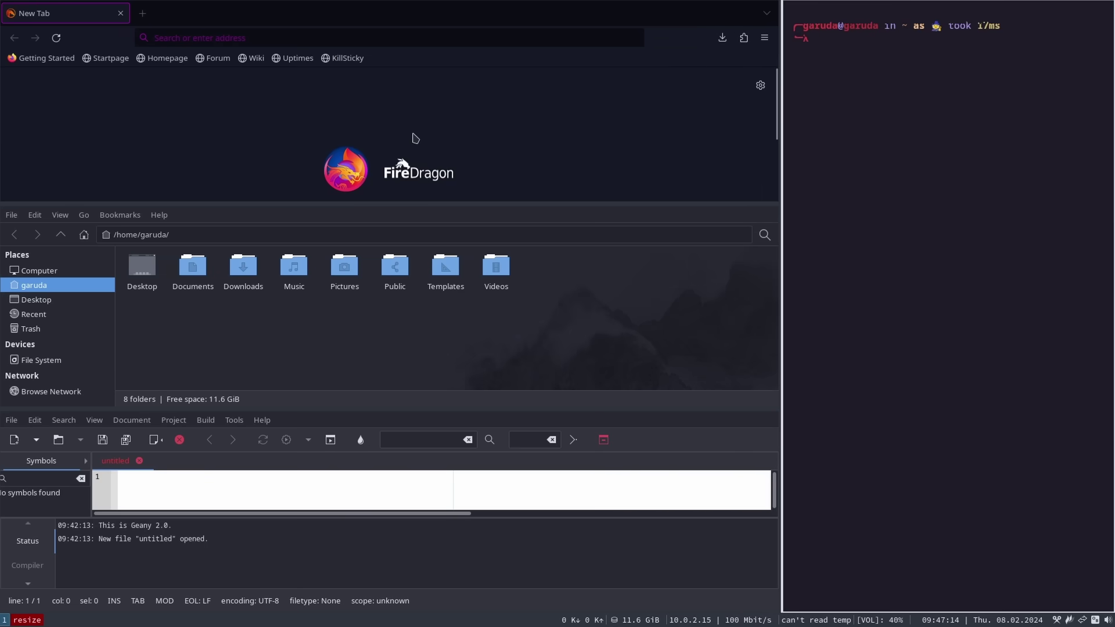
key(super+Left)
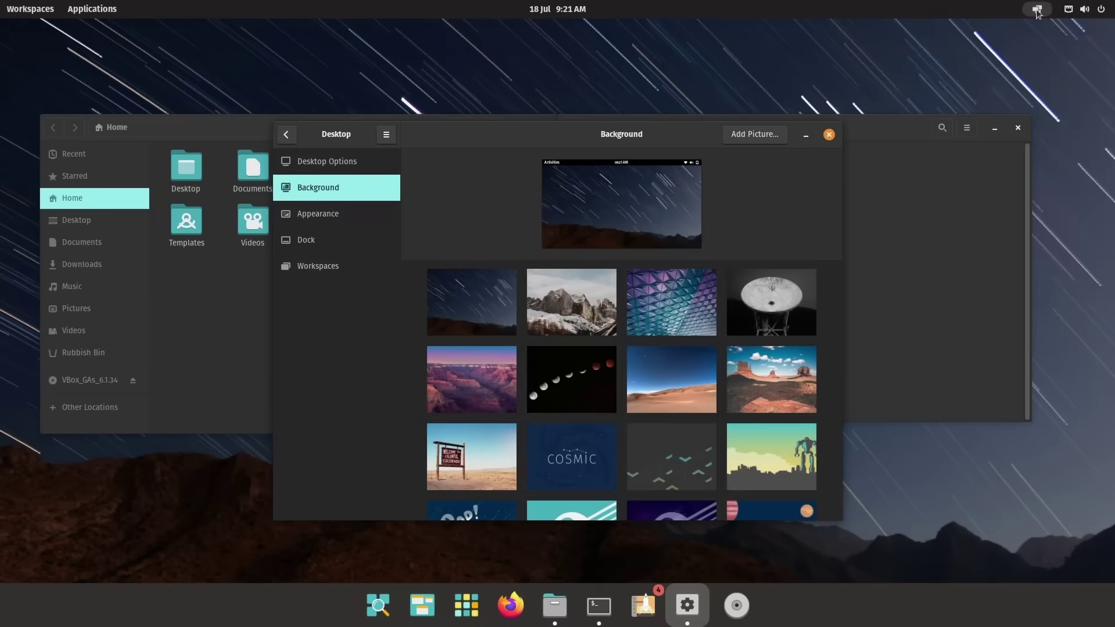
- Turn on automatic tiling with Super+Y, then focus the Files, Settings and terminal windows
click(1037, 9)
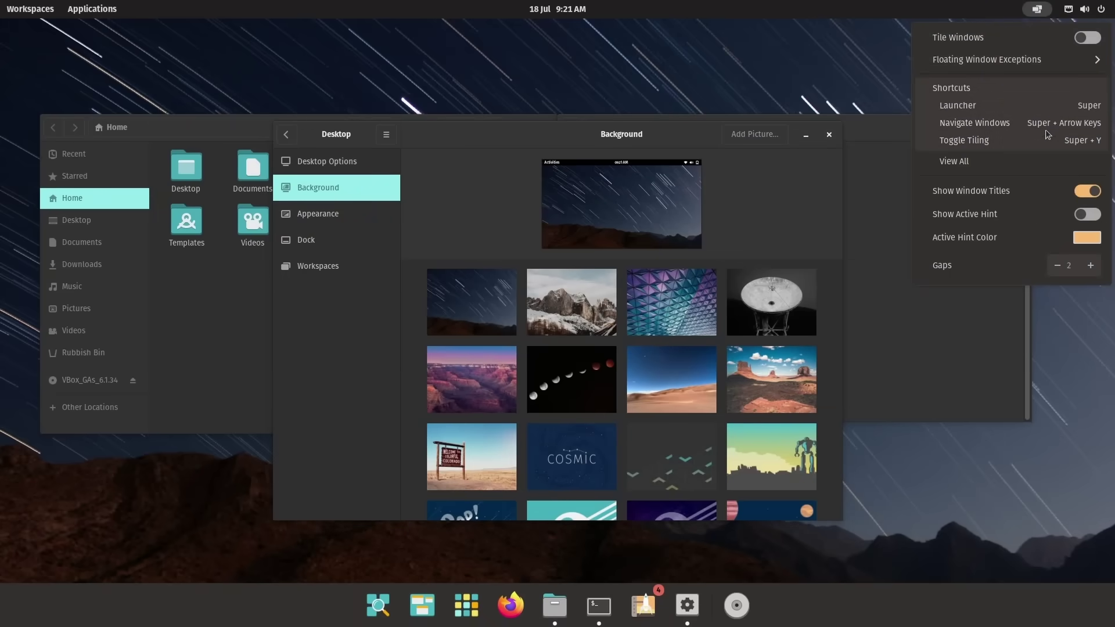
click(759, 72)
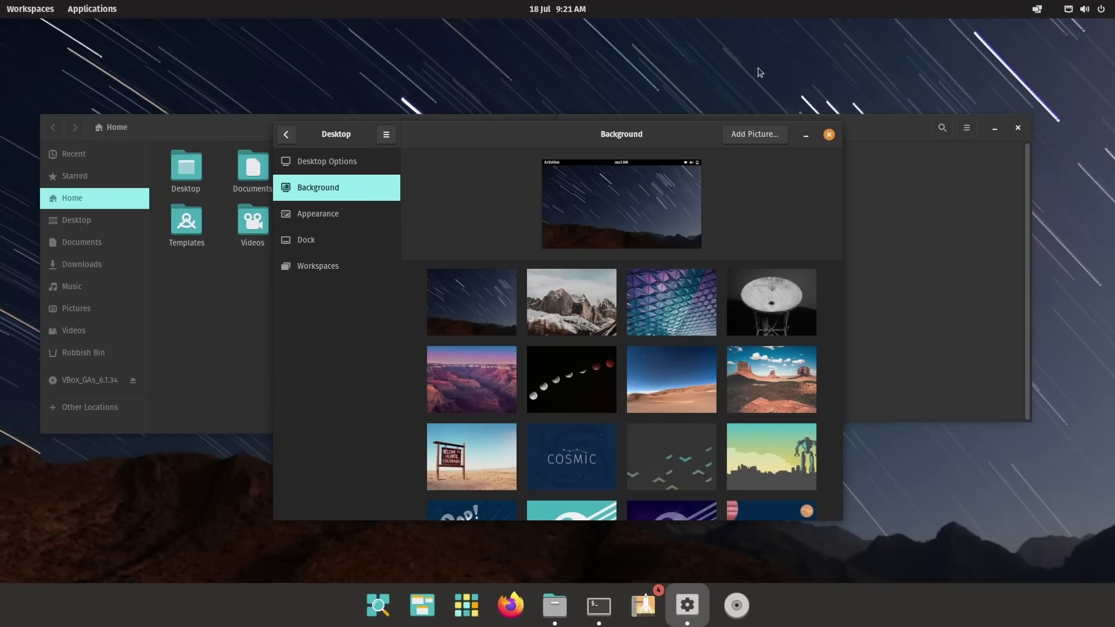
key(super+y)
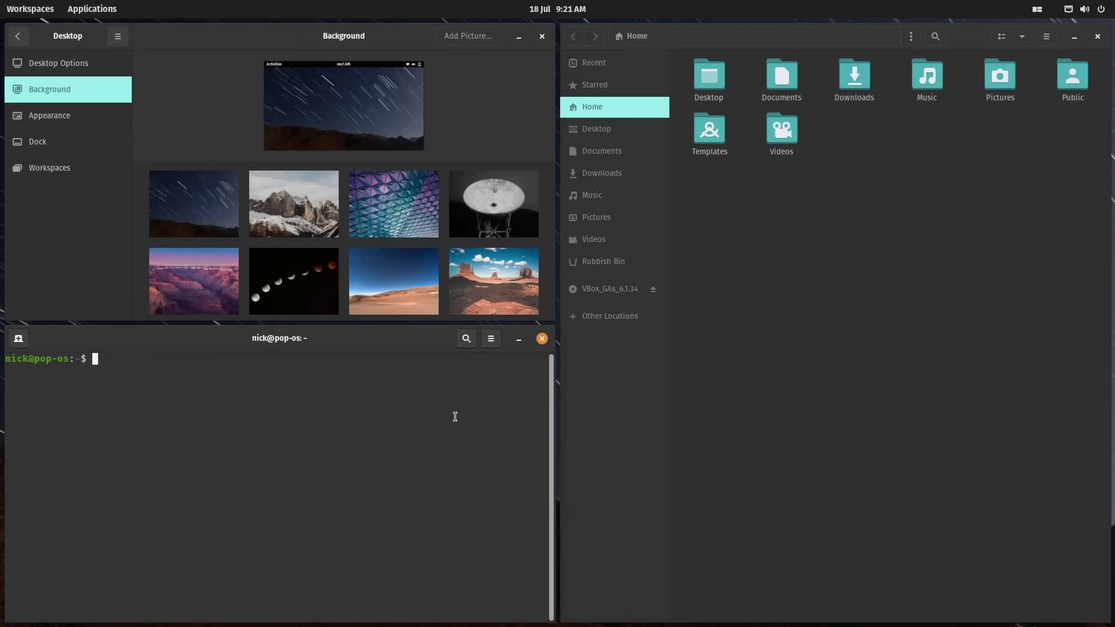
click(729, 372)
click(382, 43)
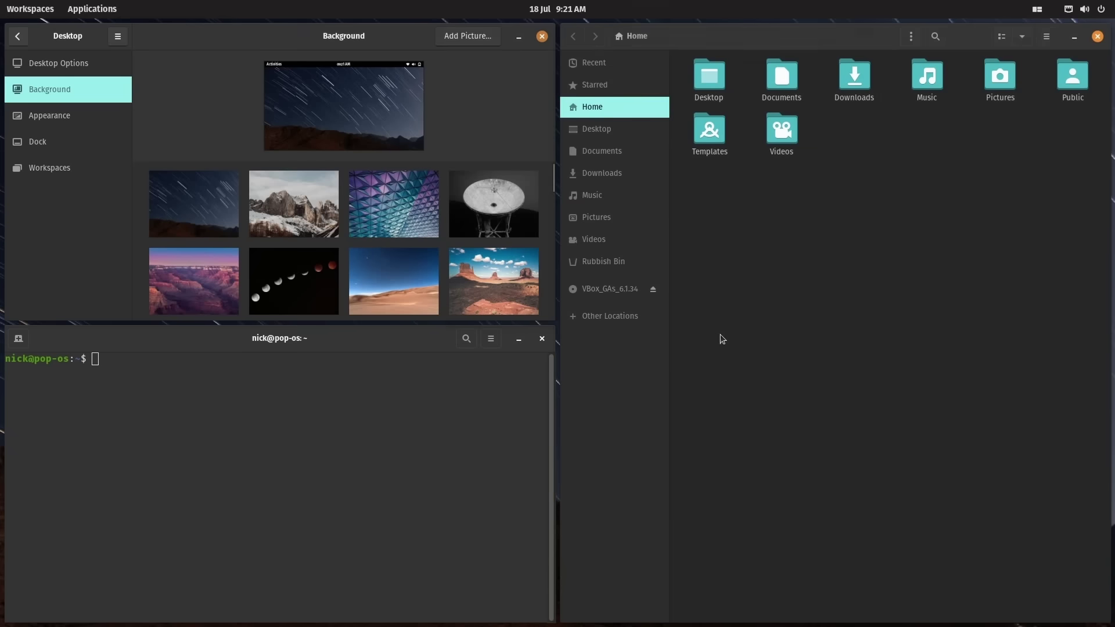
click(299, 501)
- Stack the terminal with Settings as tabs in the top-left slot and switch between the tabs
drag(229, 339, 233, 94)
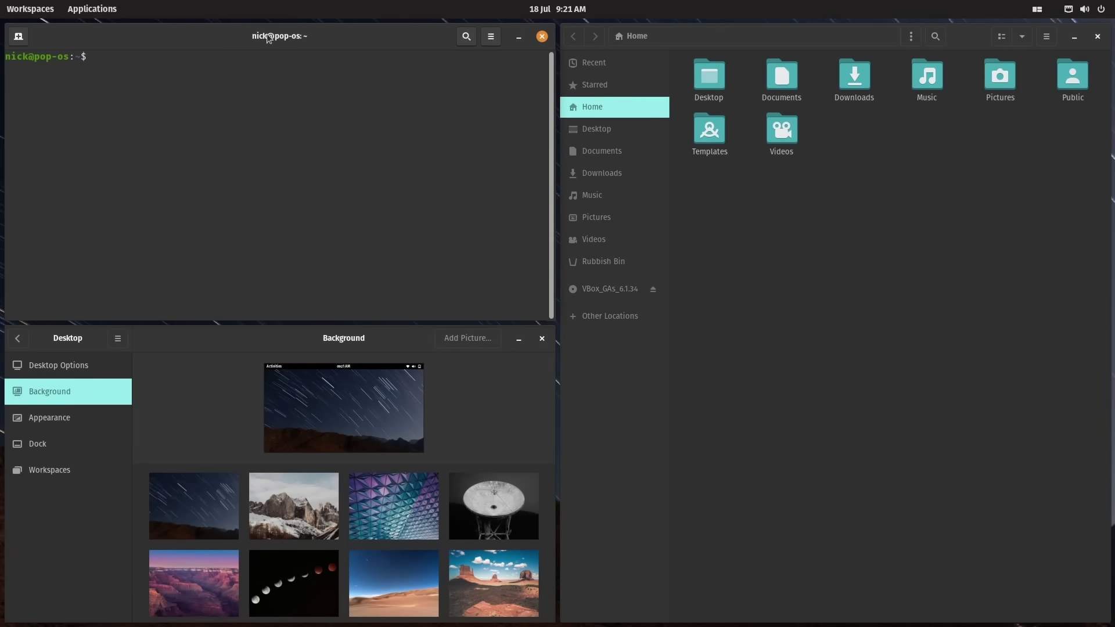
drag(269, 39, 275, 349)
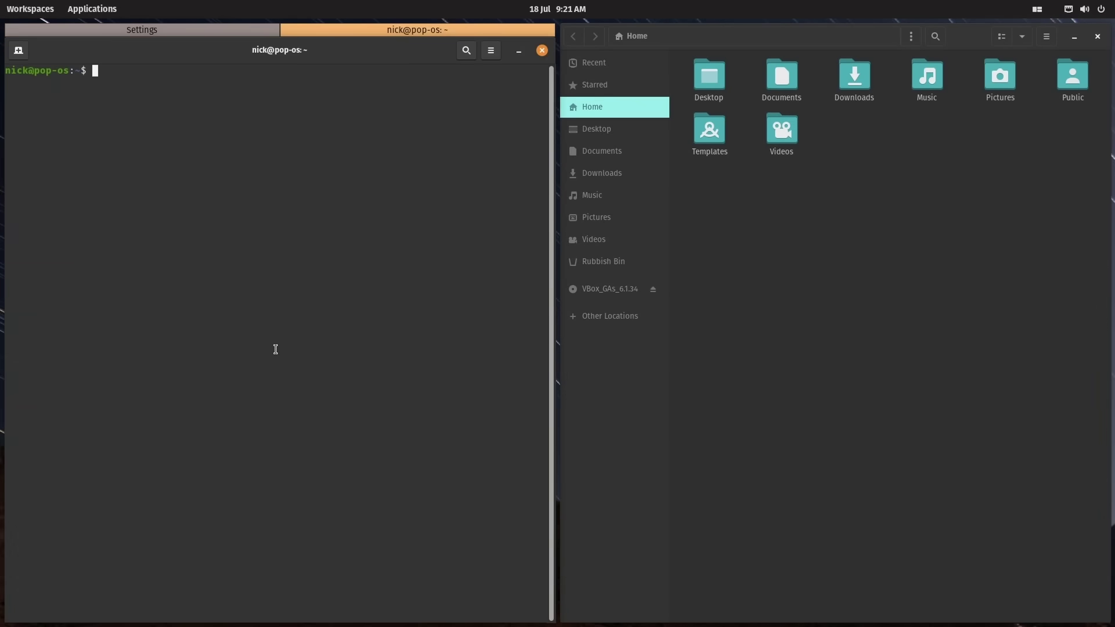
click(244, 29)
click(385, 31)
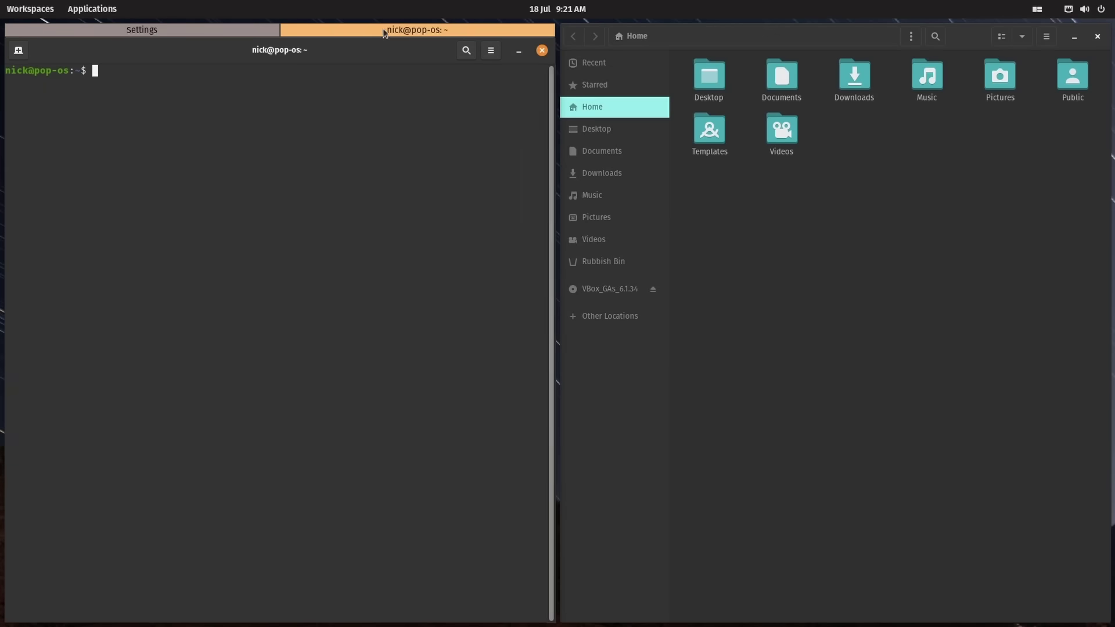
click(212, 28)
click(365, 28)
click(845, 311)
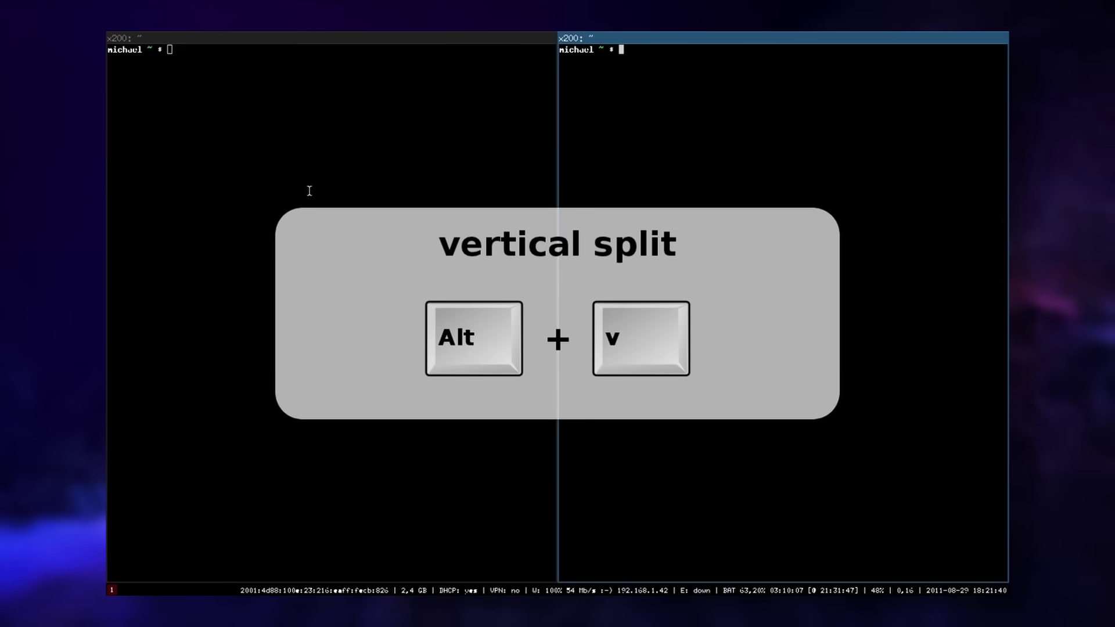
- Open a new terminal below in the right pane, then set the next split to side by side
key(alt+Return)
key(alt+Return)
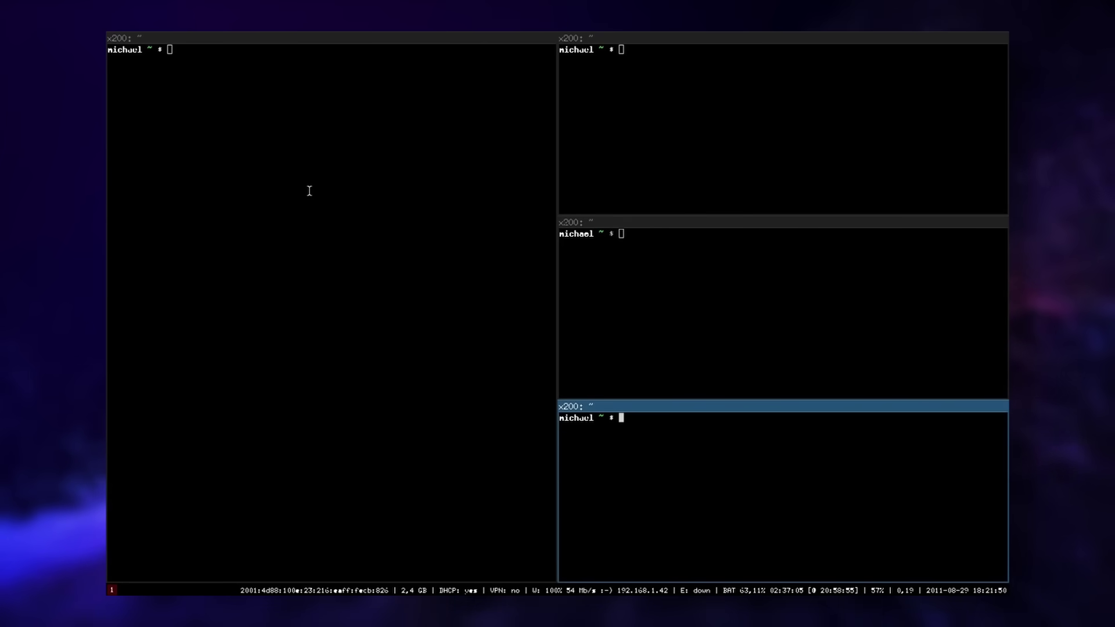
key(alt+h)
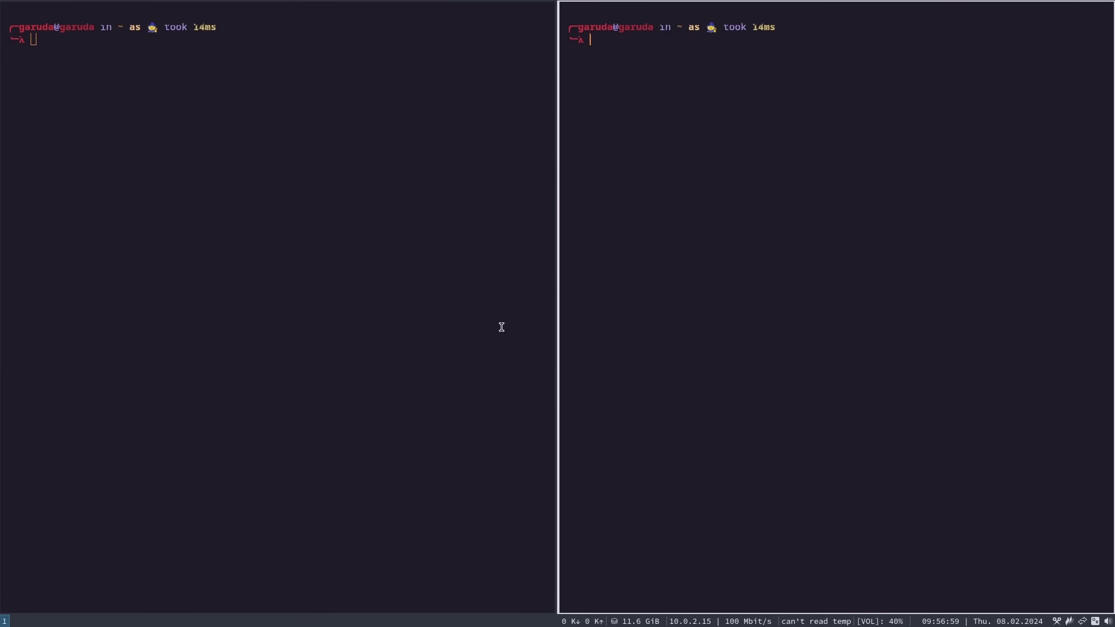
- Spawn terminals to form a row of six, then move the next one below the row
key(super+Return)
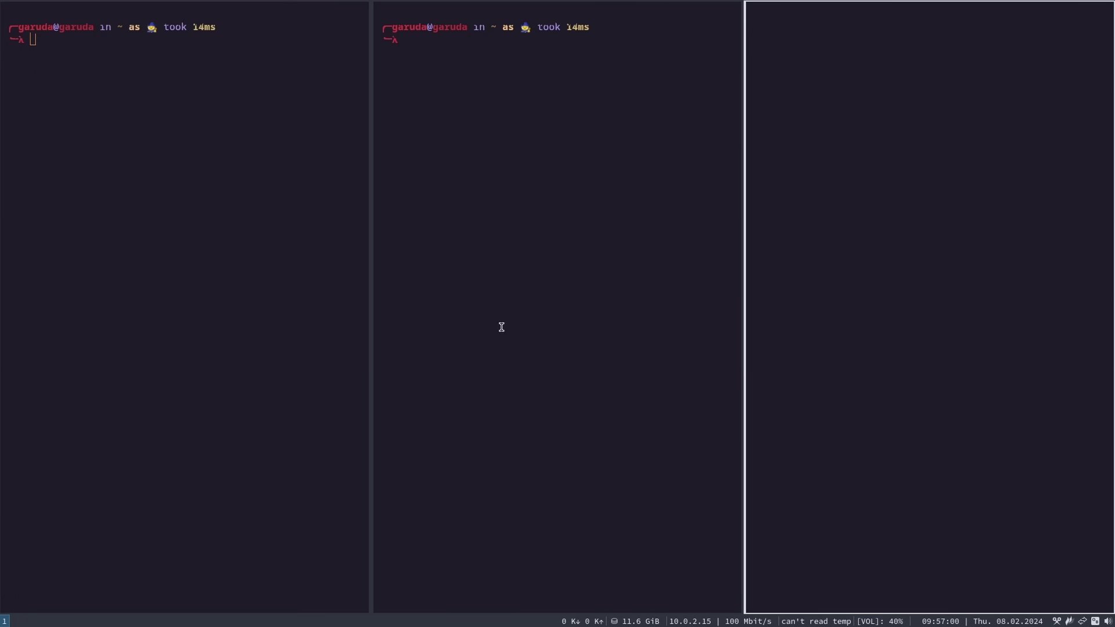
key(super+Return)
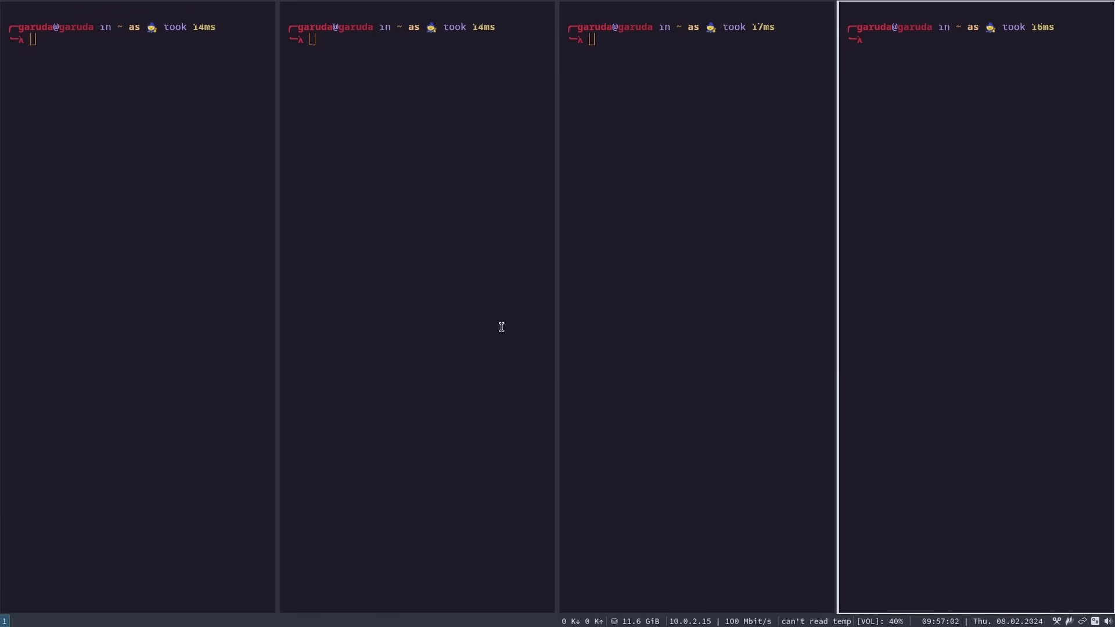
key(super+Return)
key(super+Return)
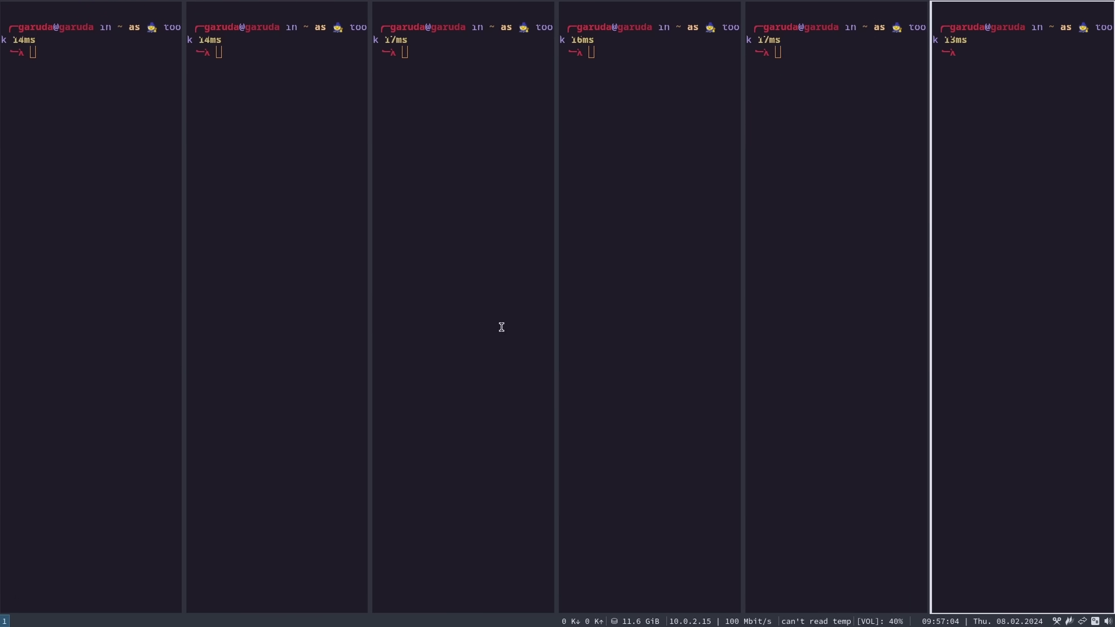
key(super+Return)
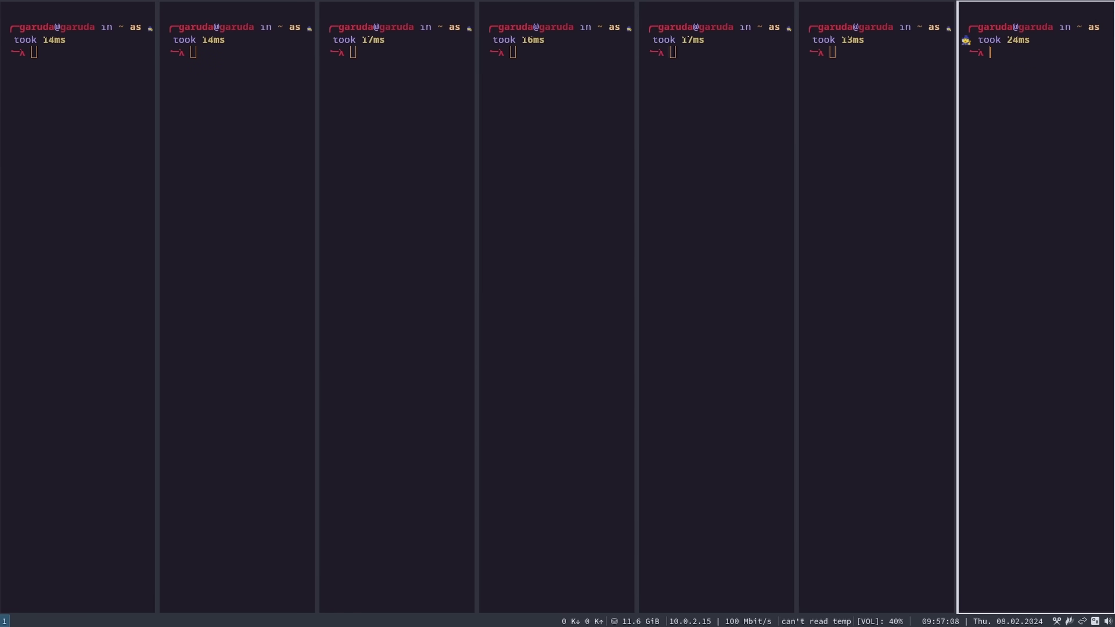
key(super+shift+Down)
- Add more bottom terminals and rearrange them into a full-height left half, a middle column and a top half
key(super+Return)
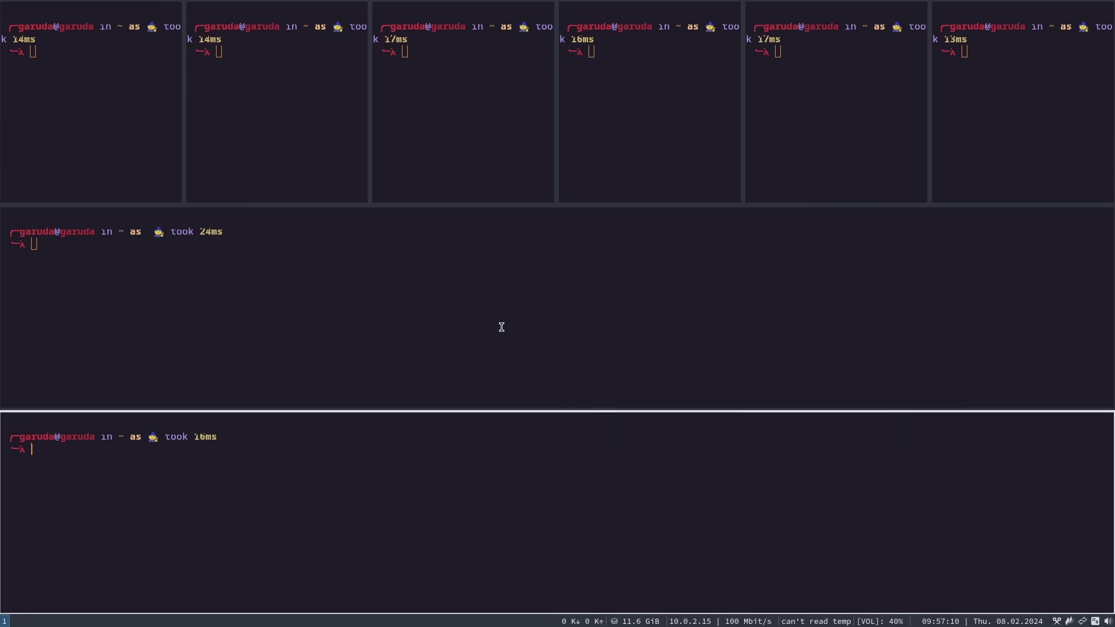
key(super+Return)
key(super+Return)
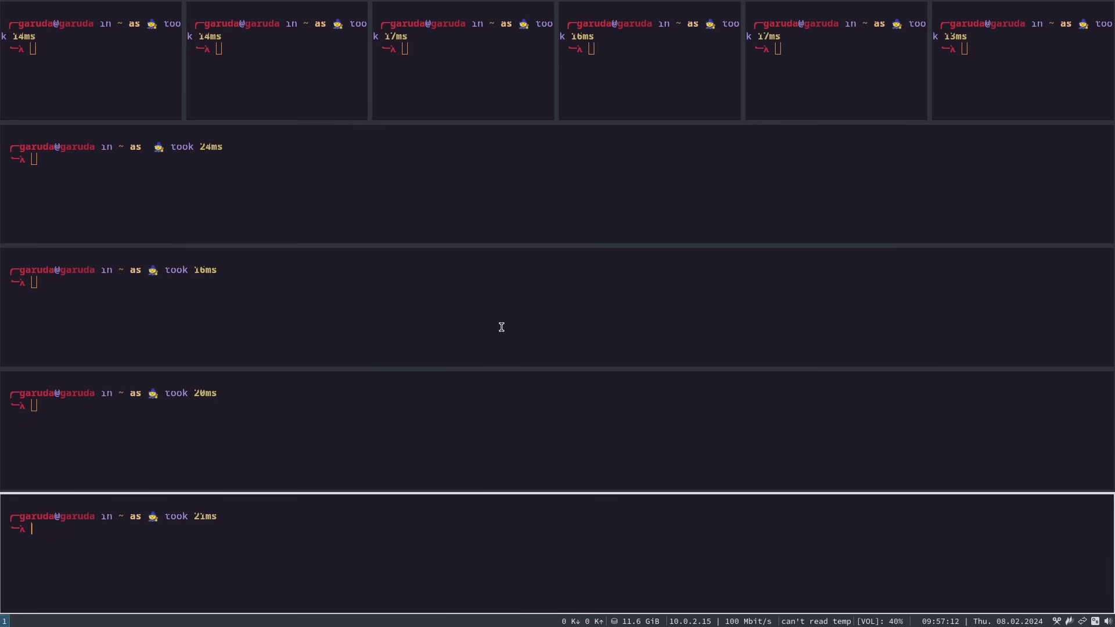
key(super+Return)
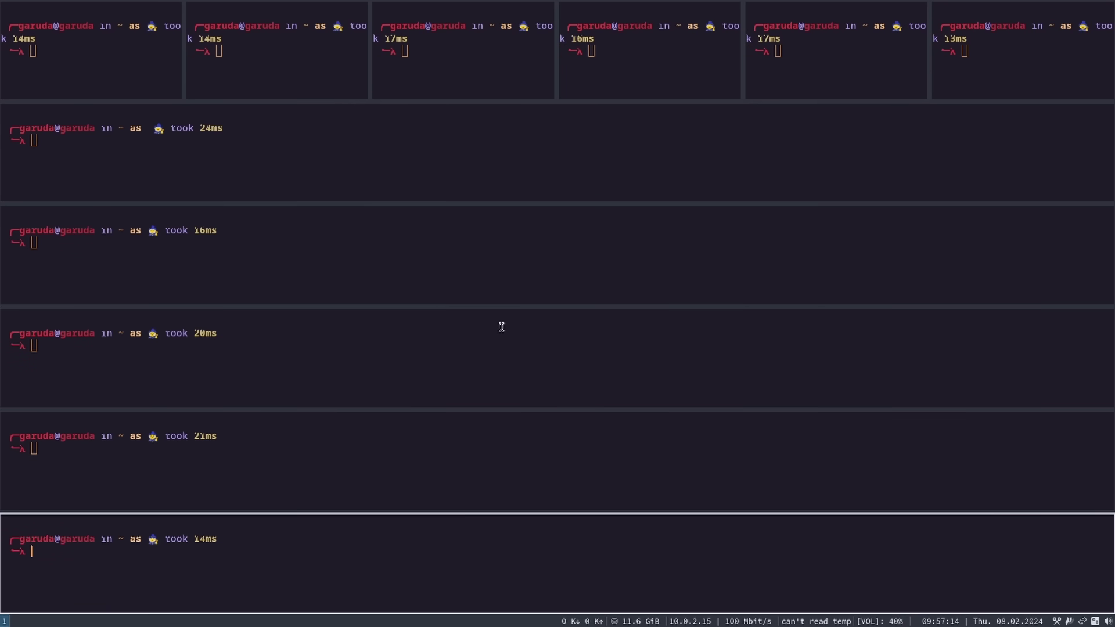
key(super+shift+Left)
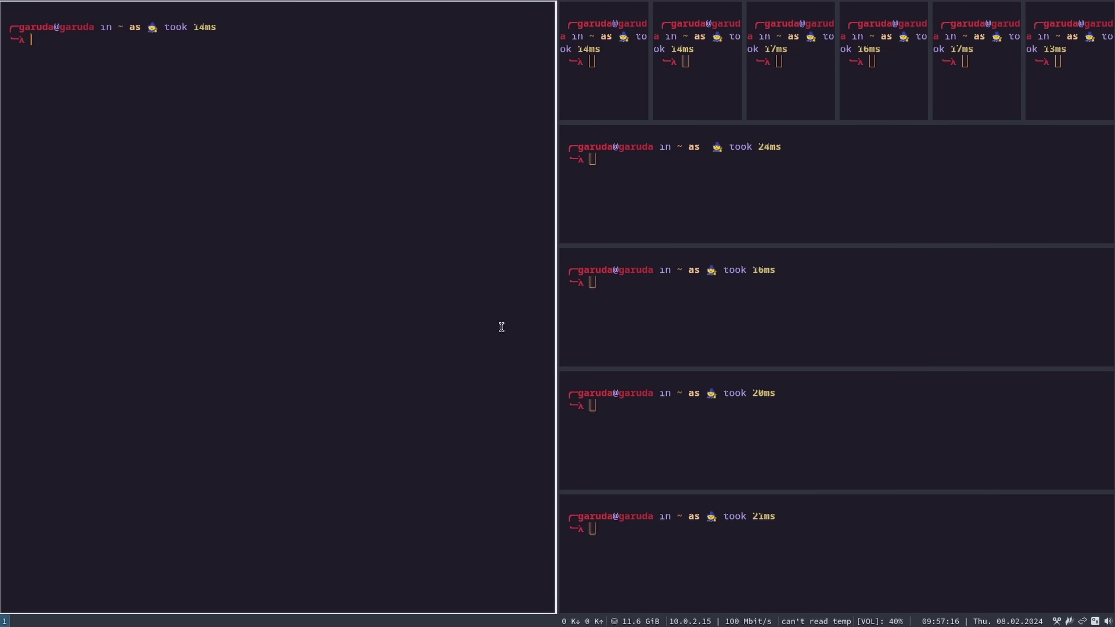
key(super+Return)
key(super+Return)
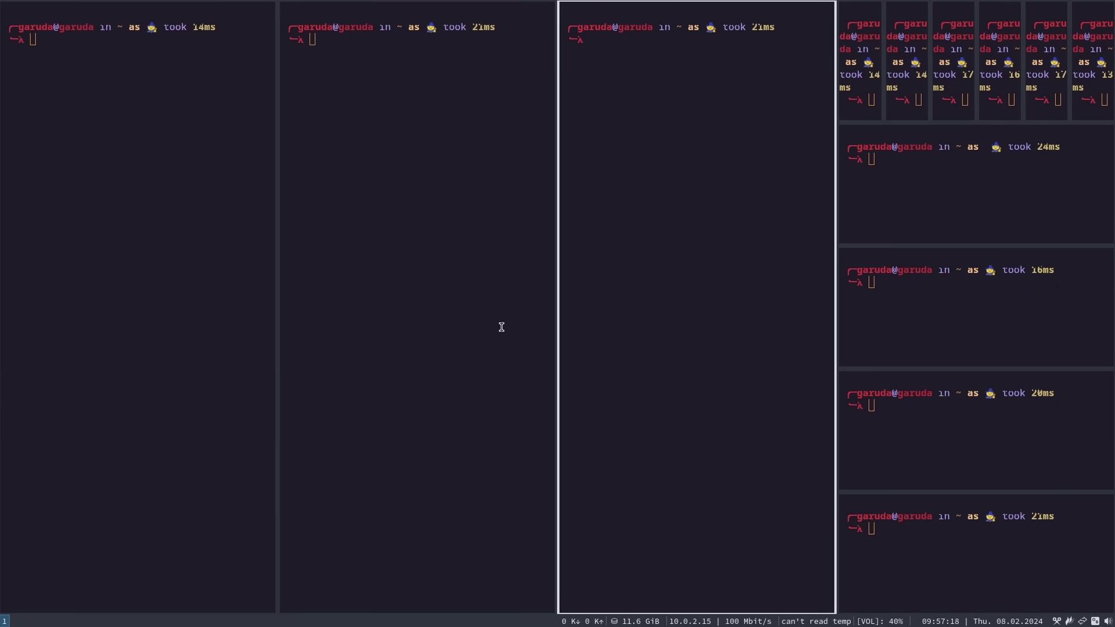
key(super+shift+Up)
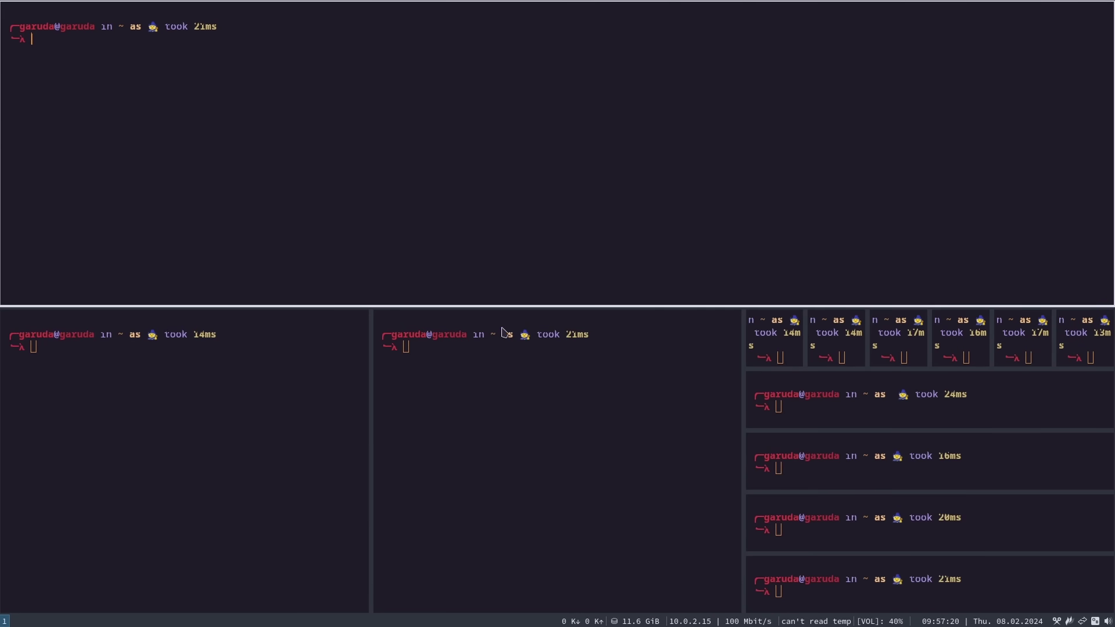
key(super+shift+Up)
- Widen the browser, file manager and Geany column so the terminal narrows, then focus the file manager
key(super+shift+Down)
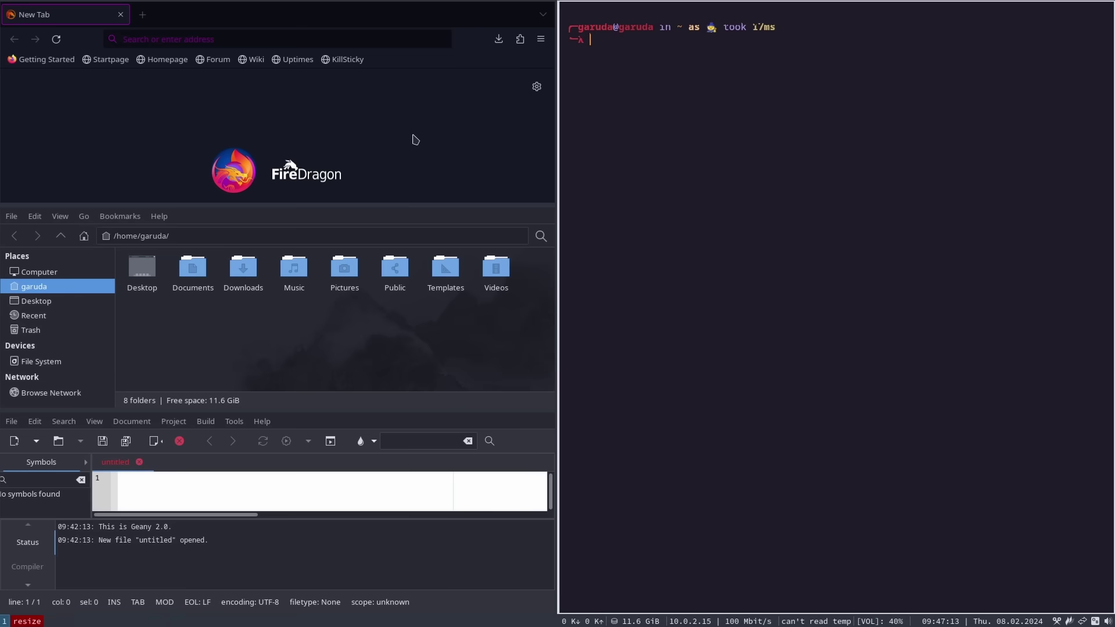
key(Right)
key(Left)
key(Right)
key(Right)
key(Right)
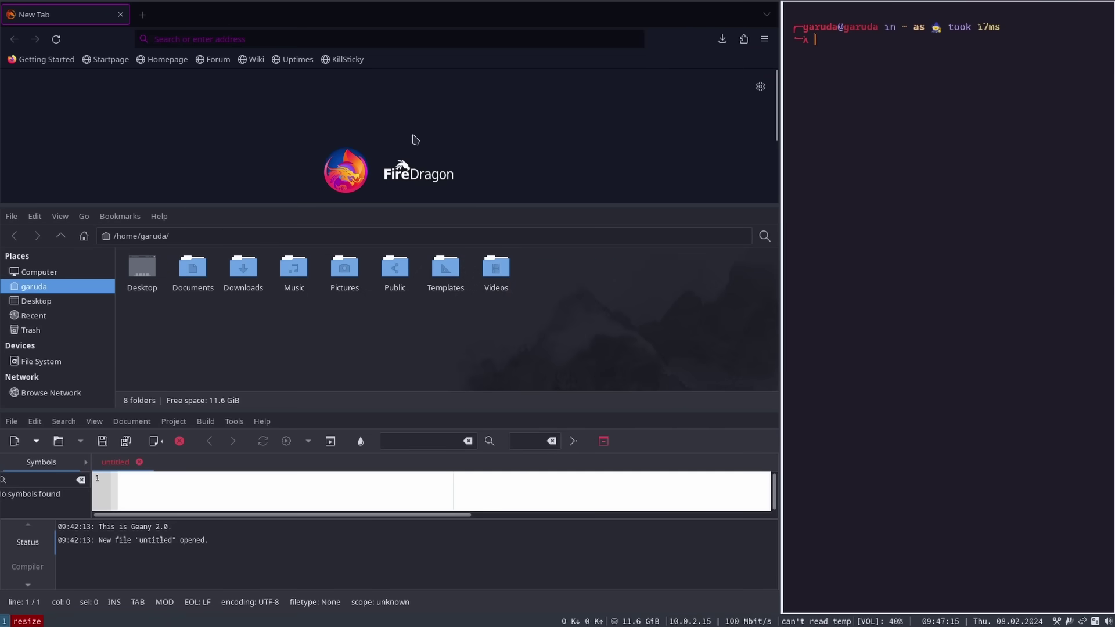
key(super+Left)
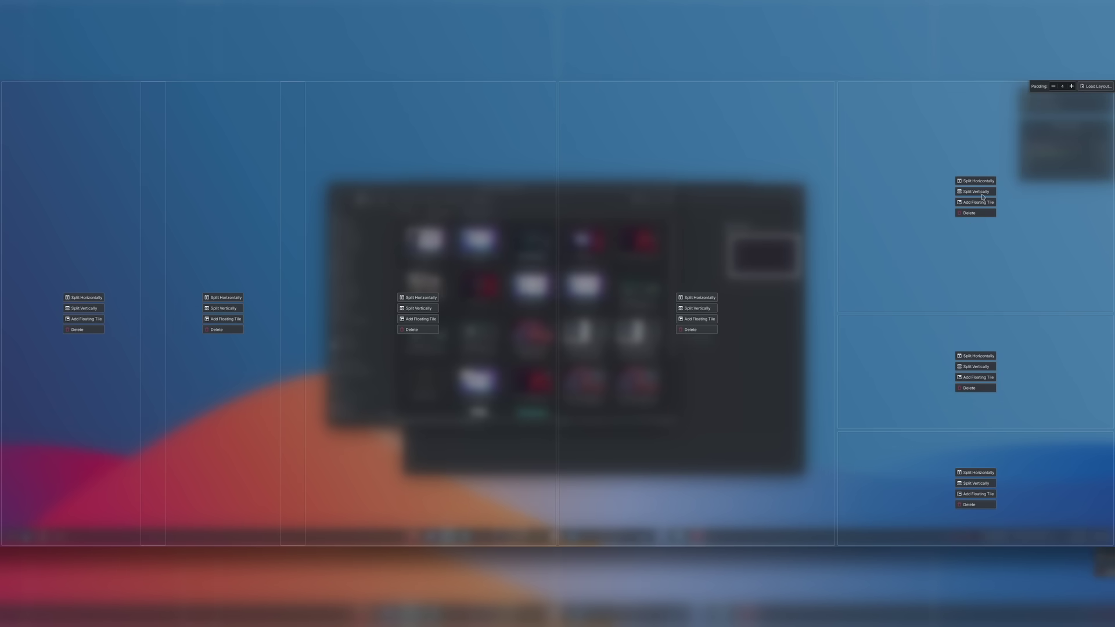
- Raise the right-column divider and shift the middle/right tile boundary to the left
drag(941, 311, 936, 247)
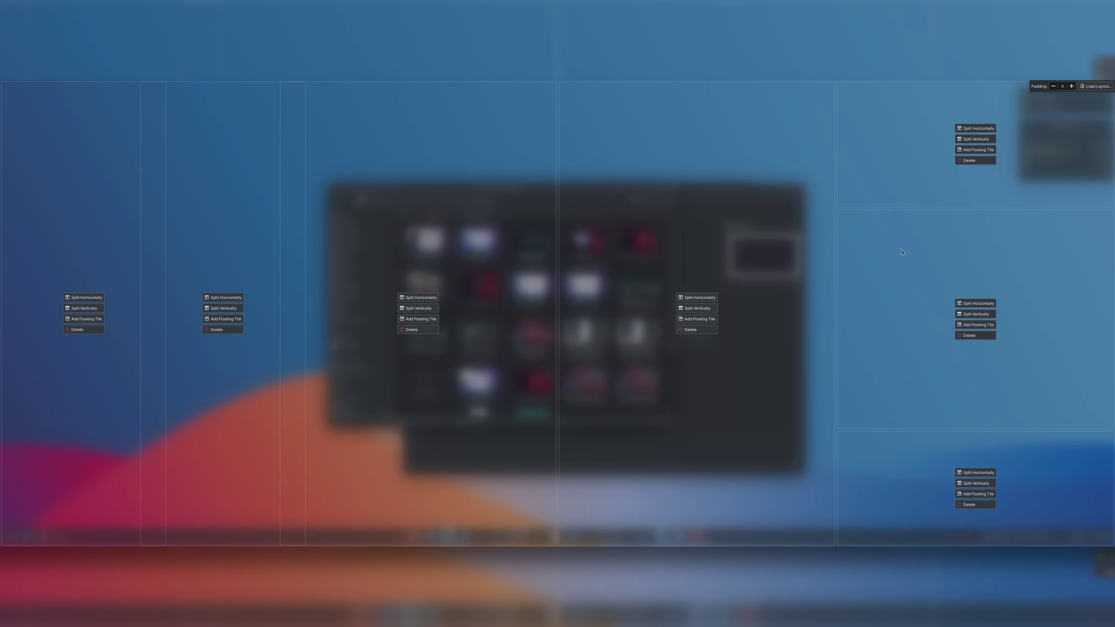
drag(836, 279, 783, 281)
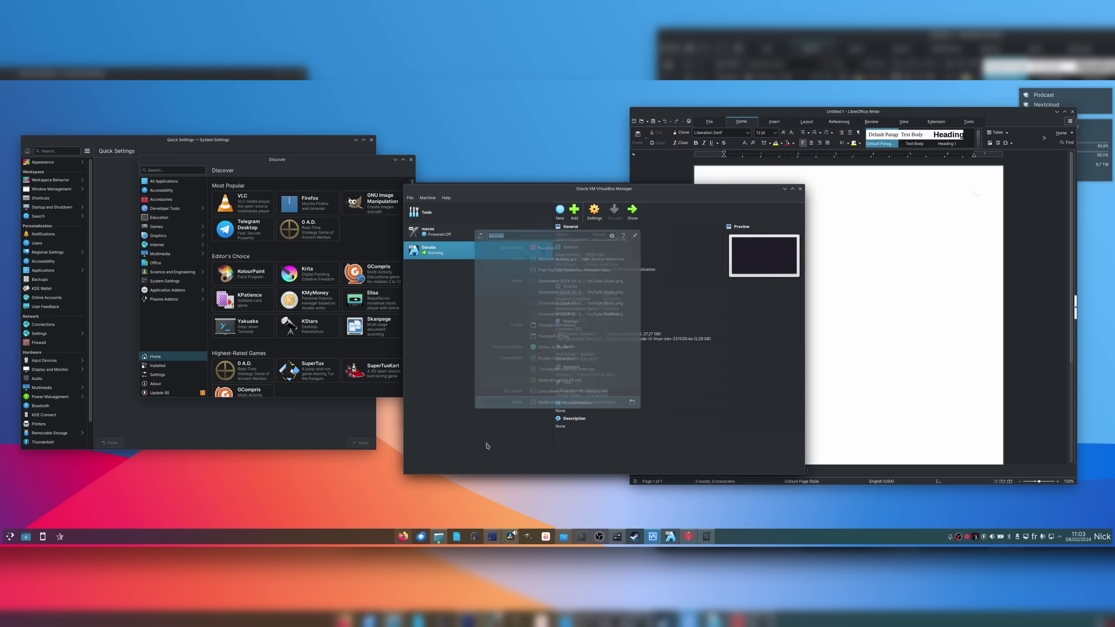
- Minimize VirtualBox, raise the Sources and Writer windows, and close Parabolic from the Overview
click(688, 193)
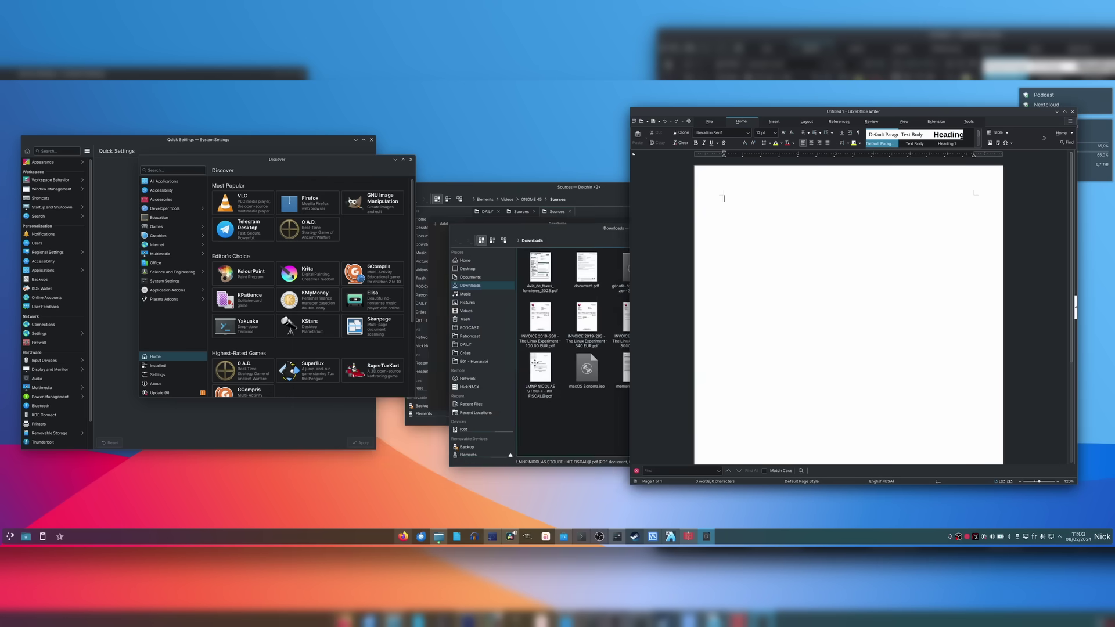
click(625, 216)
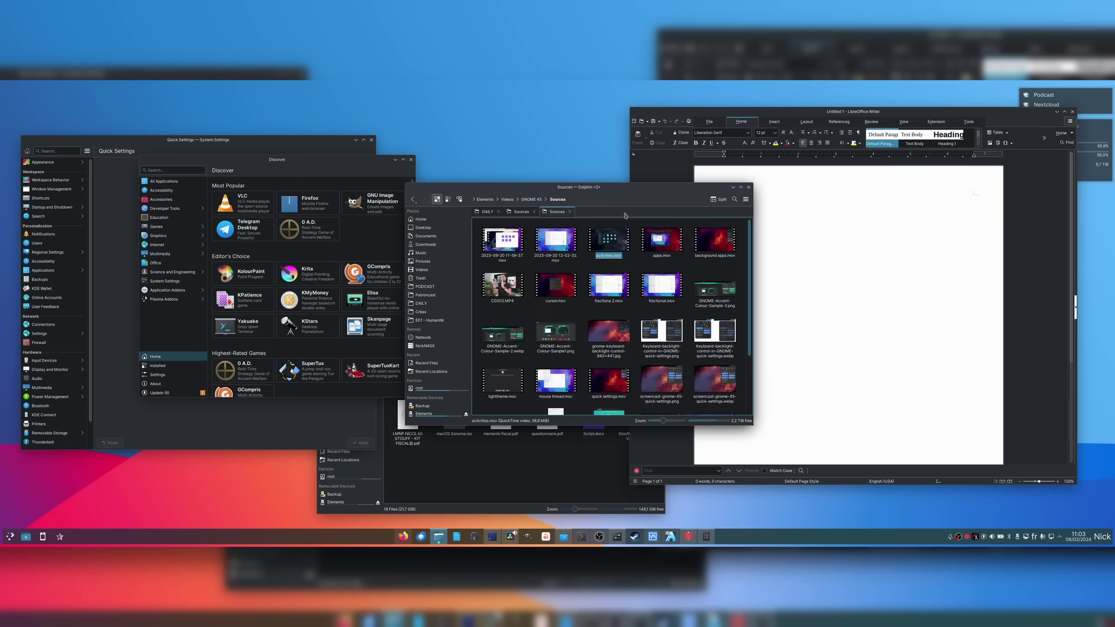
click(748, 182)
key(super+w)
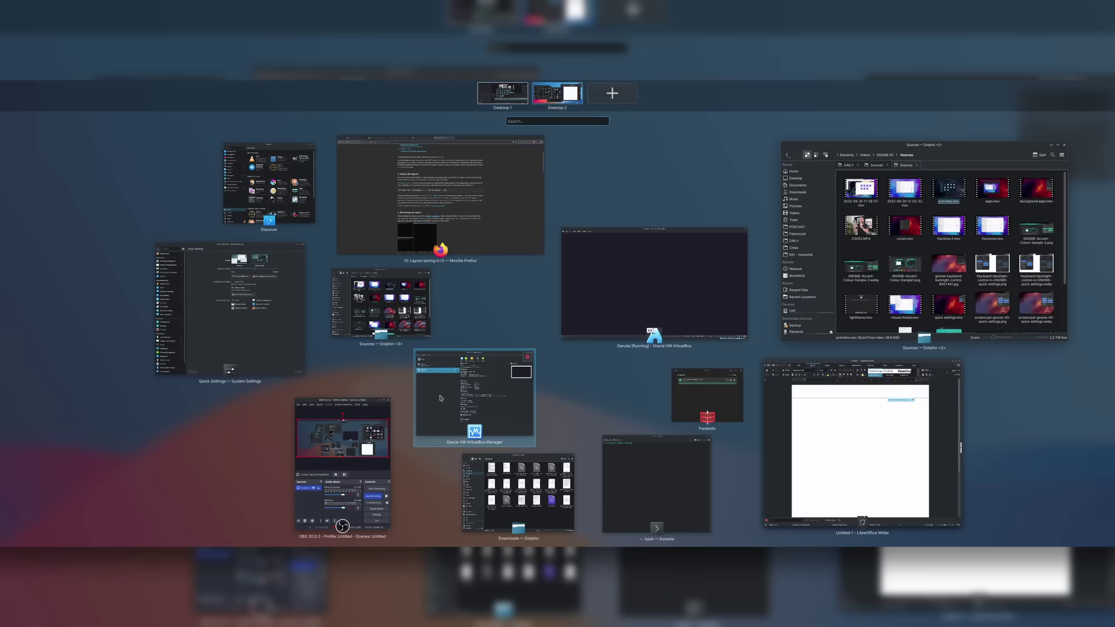
click(737, 375)
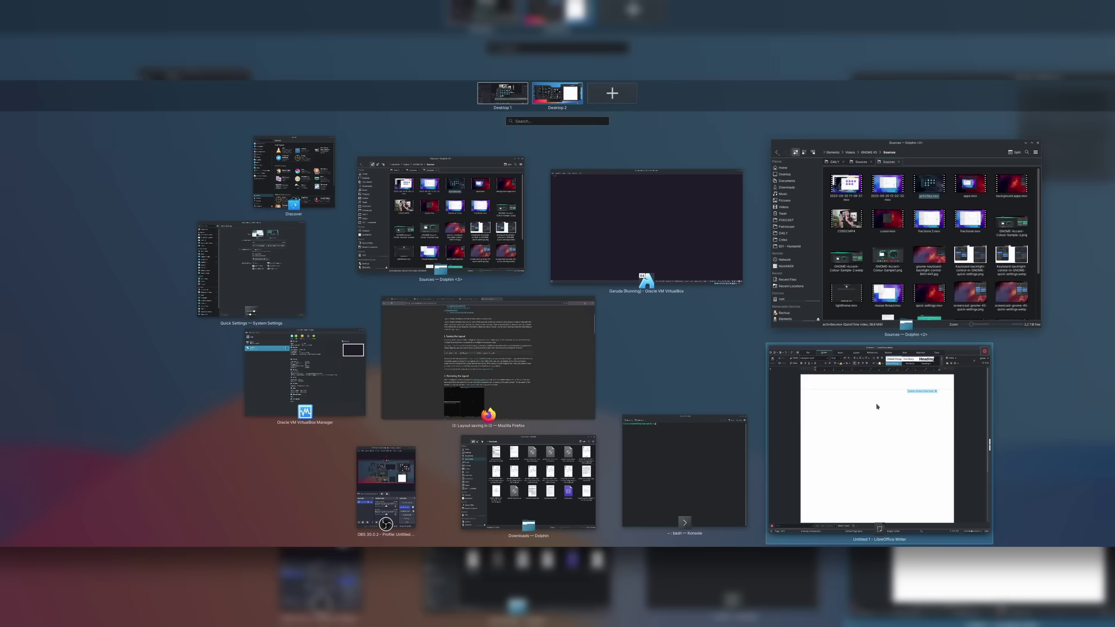
key(Escape)
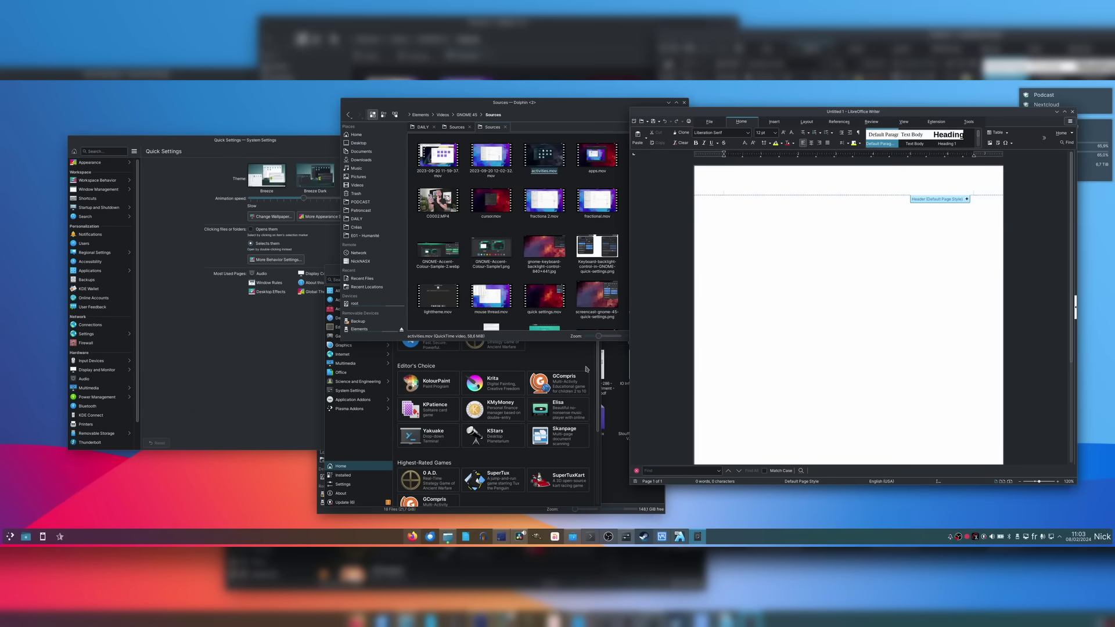
- Close Discover, the Sources file manager and System Settings
click(586, 370)
click(597, 269)
key(alt+F4)
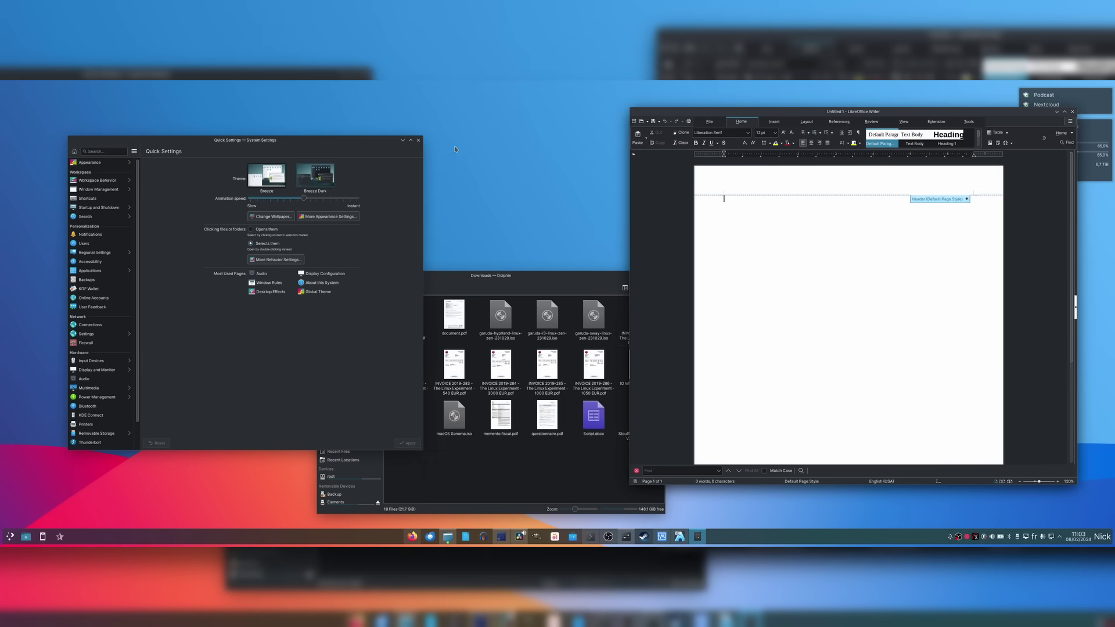
click(420, 142)
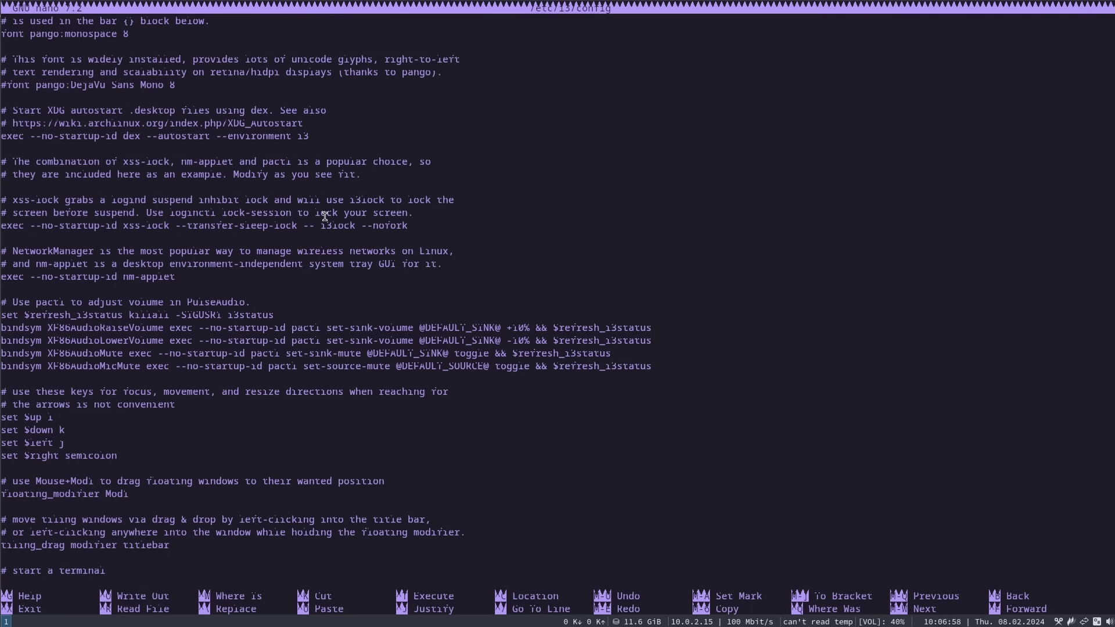
- Page down through /etc/i3/config past the launcher, focus, move and tiling/floating bindings
key(Down)
key(Down)
key(Down)
key(Down)
key(Down)
key(Down)
key(Down)
key(Down)
key(Down)
key(Down)
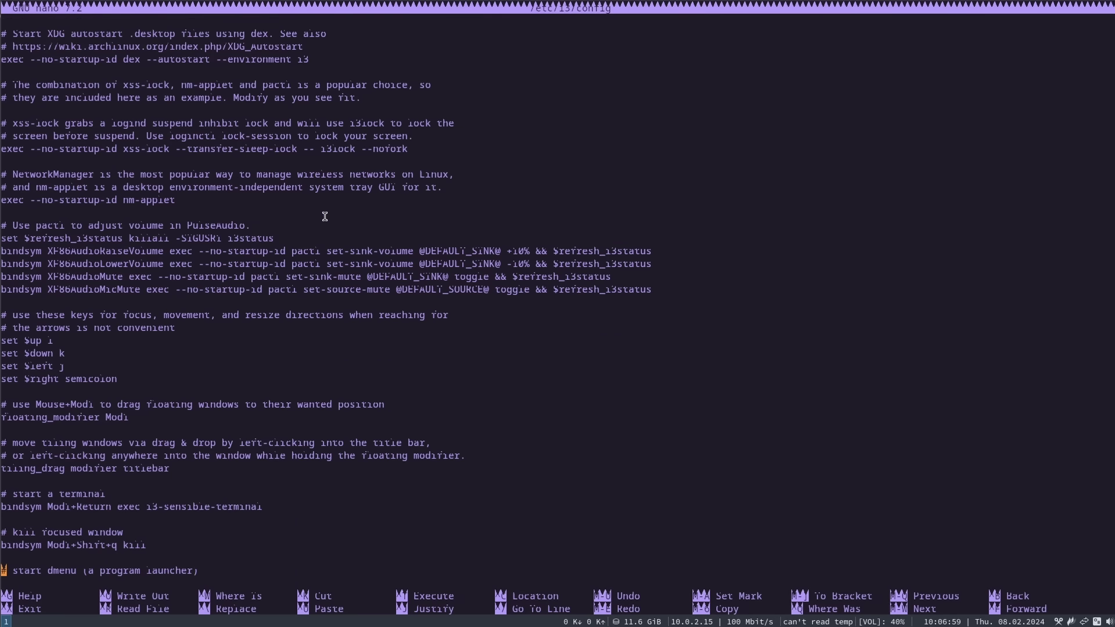
key(Down)
key(Down)
key(Down)
key(Down)
key(Down)
key(Down)
key(Down)
key(Down)
key(Down)
key(Down)
key(Down)
key(Down)
key(Down)
key(Down)
key(Down)
key(Down)
key(Down)
key(Down)
key(Down)
key(Down)
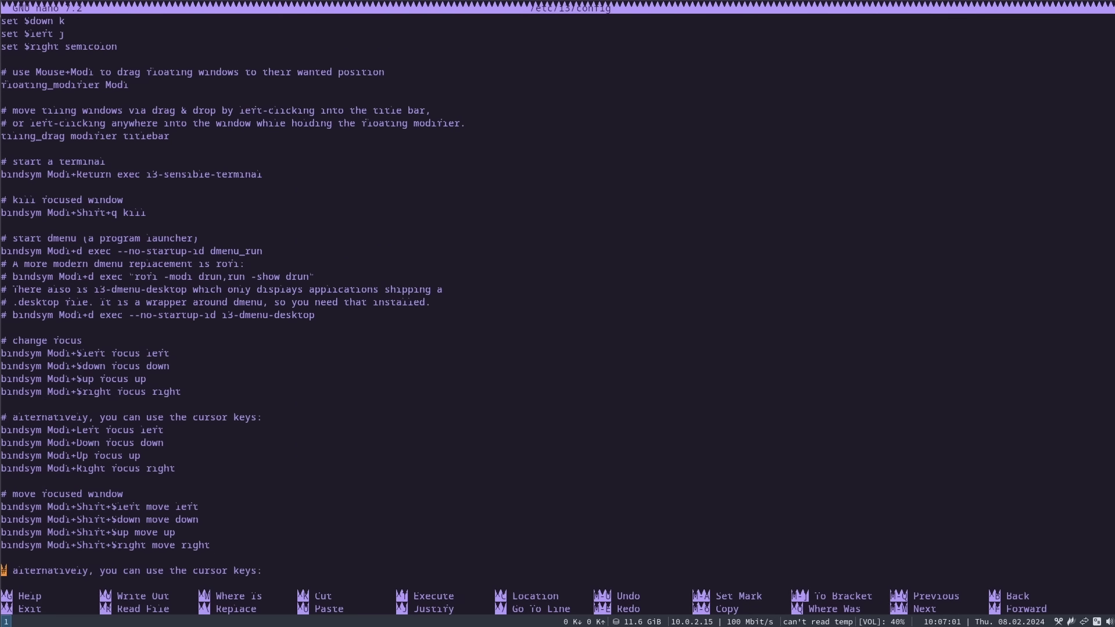
key(Down)
key(Down)
key(Down)
key(Down)
key(Down)
key(Down)
key(Down)
key(Down)
key(Down)
key(Down)
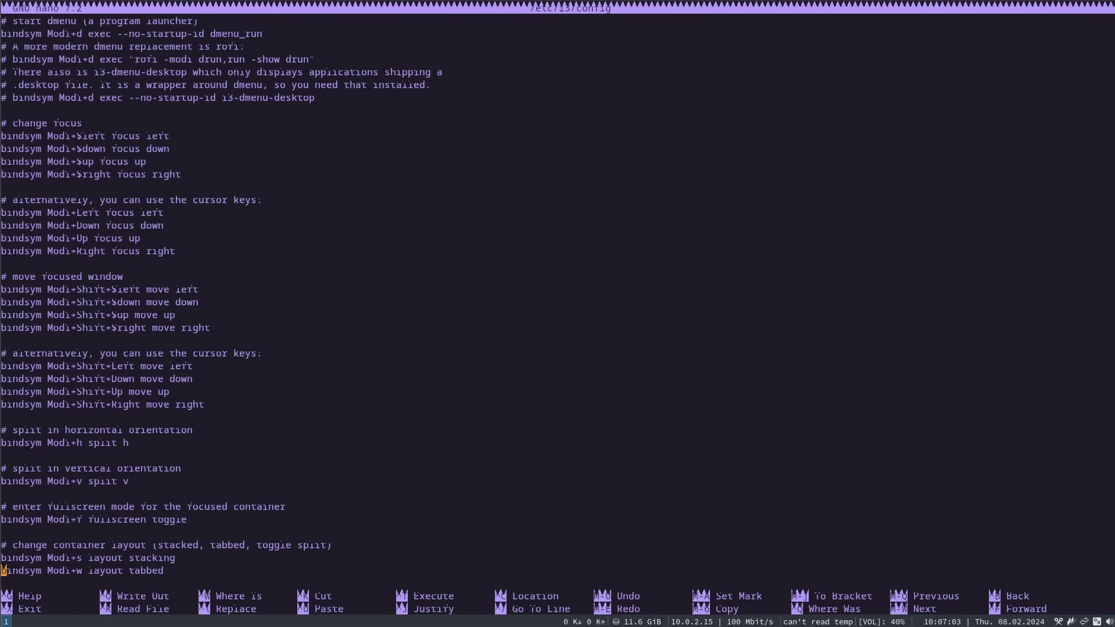
key(Down)
key(Down)
key(Down)
key(Down)
key(Down)
key(Down)
key(Down)
key(Down)
key(Down)
key(Down)
key(Down)
key(Down)
key(Down)
key(Down)
key(Down)
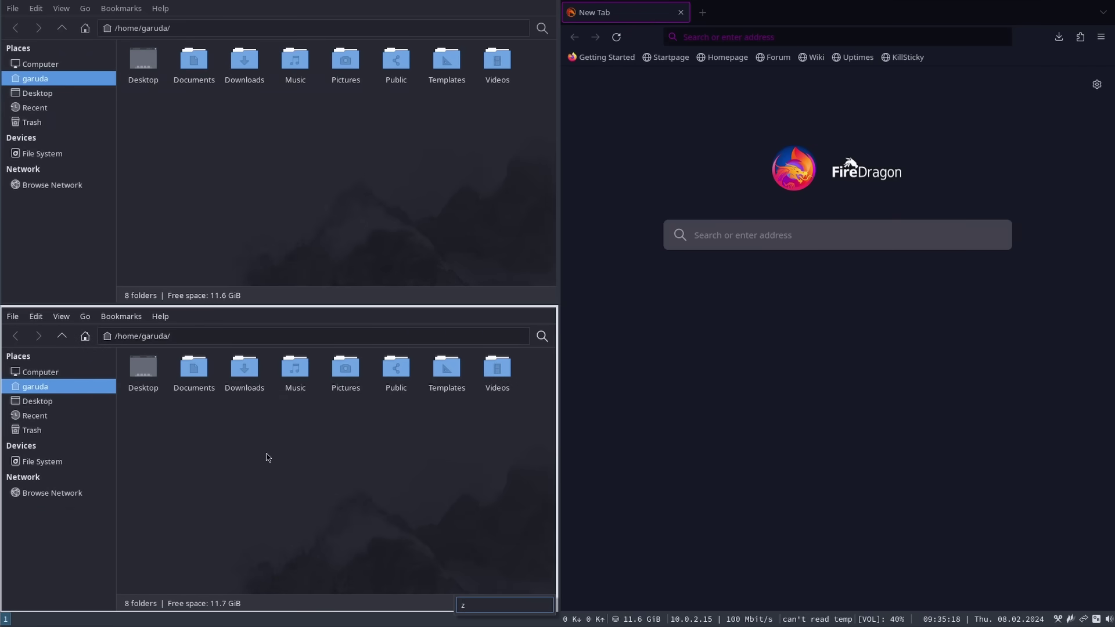
- Close the lower Thunar window and scroll down through the Ethics article in FireDragon
key(super+shift+q)
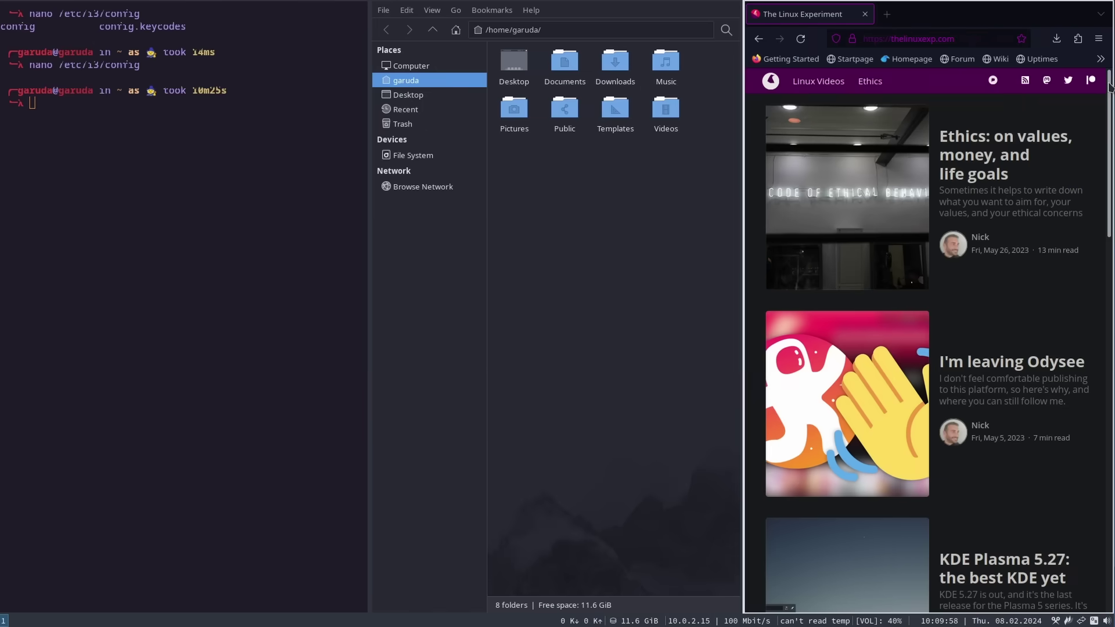
scroll(1109, 122, down, 4)
drag(1109, 122, 1106, 52)
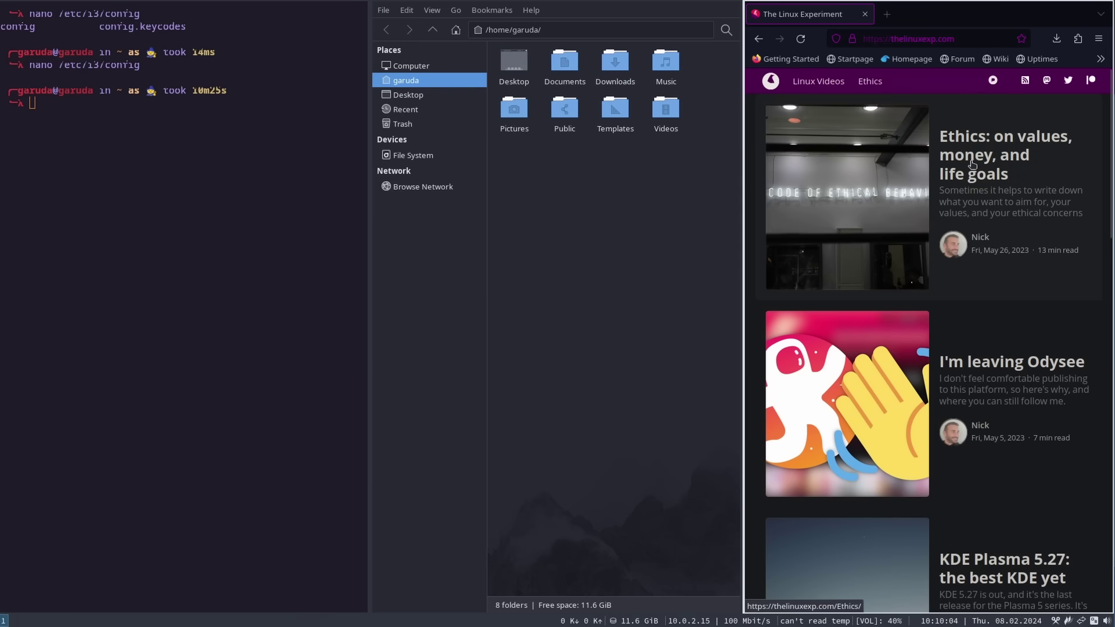
scroll(944, 246, down, 8)
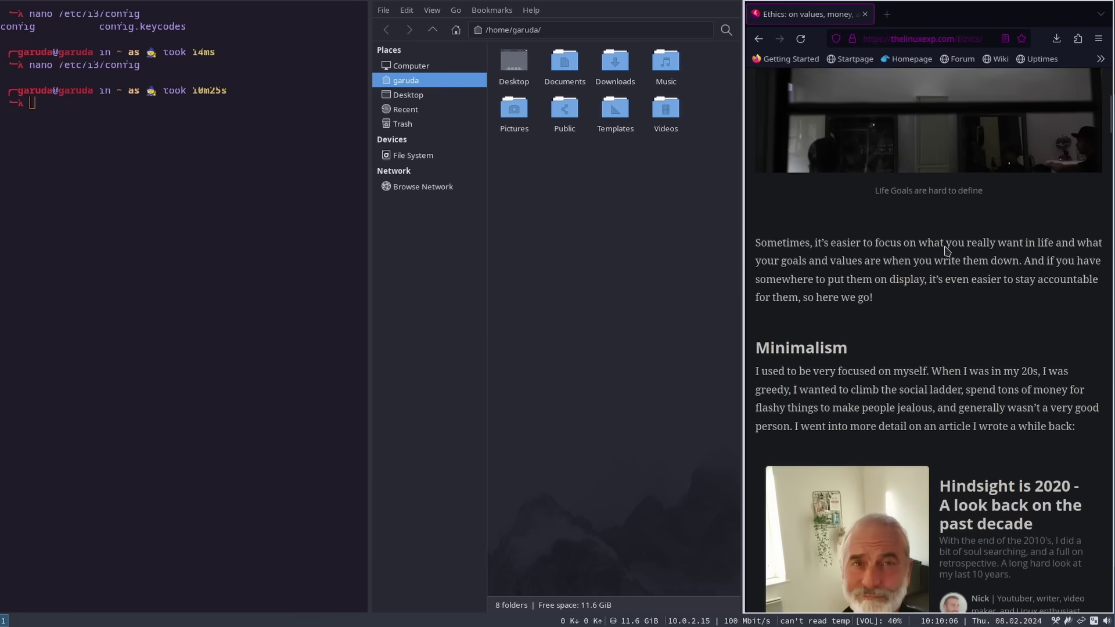
scroll(944, 246, down, 15)
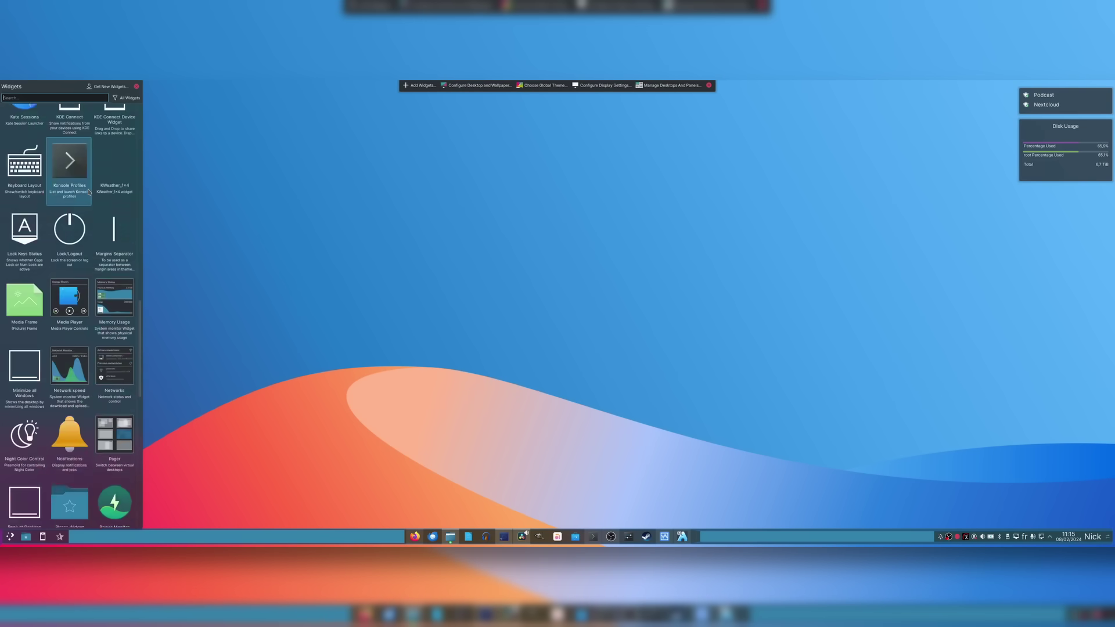
scroll(89, 193, down, 5)
scroll(88, 193, up, 10)
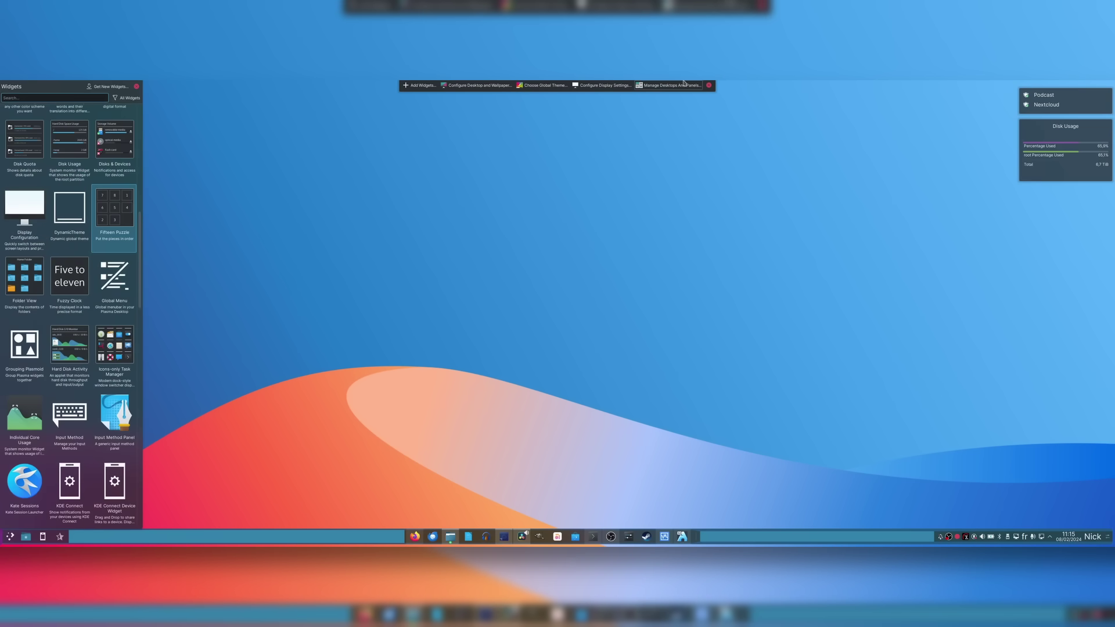
- Exit desktop edit mode, then open the launcher and dismiss the desktop context menu
click(708, 85)
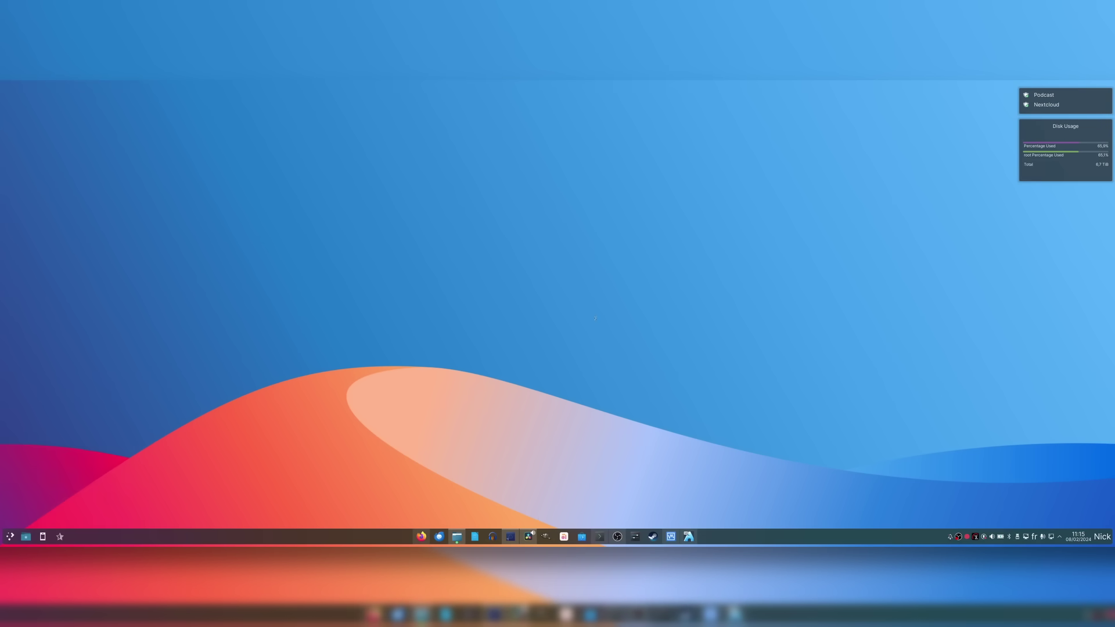
click(11, 538)
right_click(447, 279)
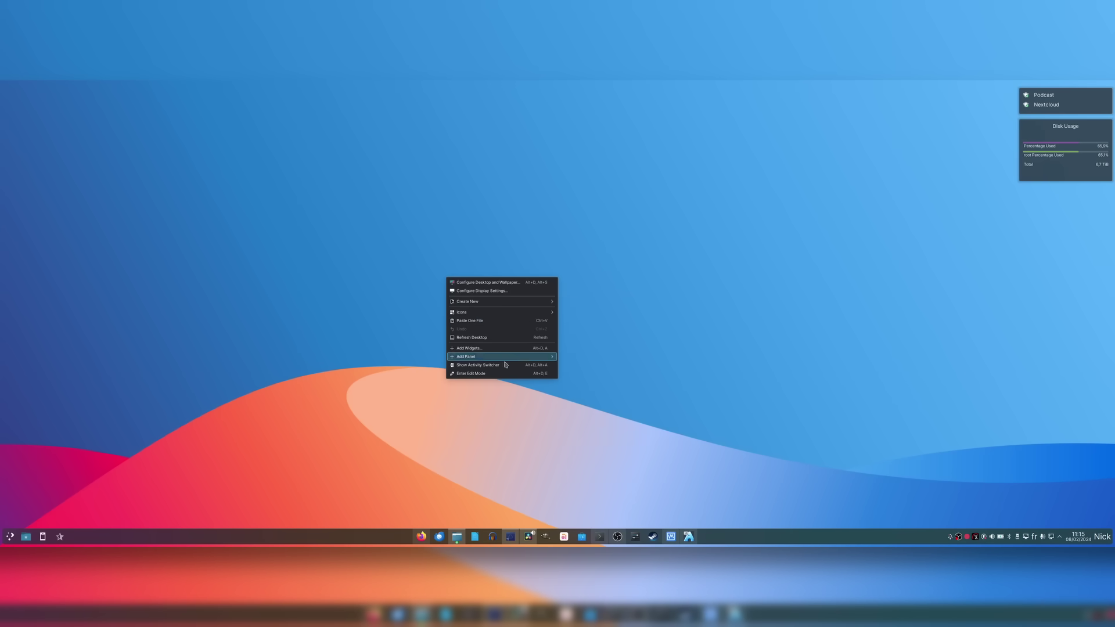
click(706, 407)
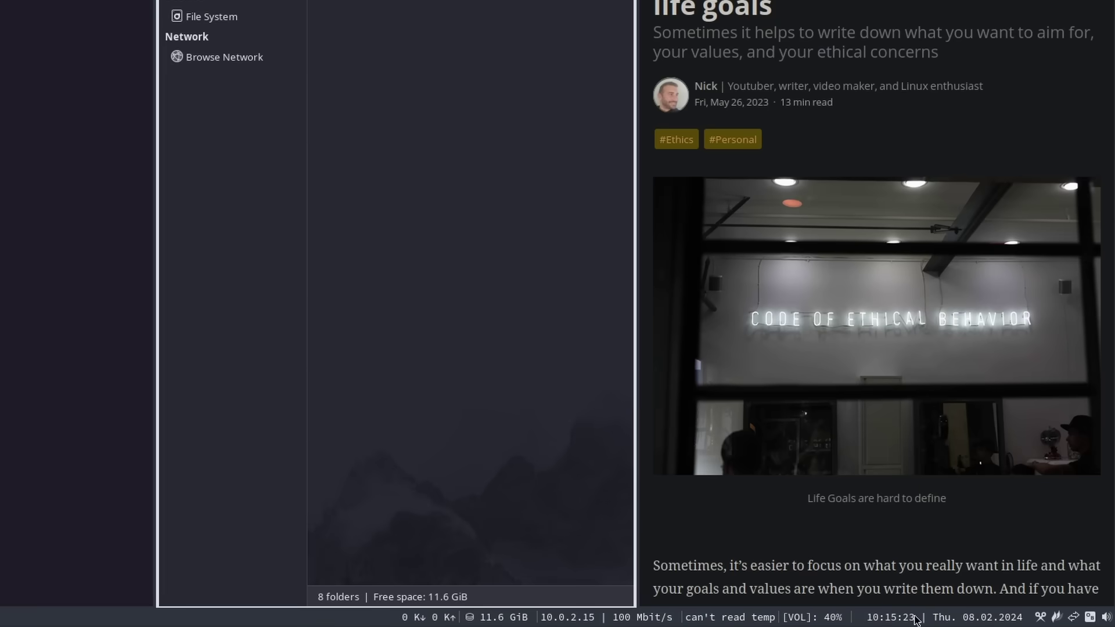
click(1081, 619)
click(1090, 617)
click(1090, 617)
click(1106, 617)
click(1106, 617)
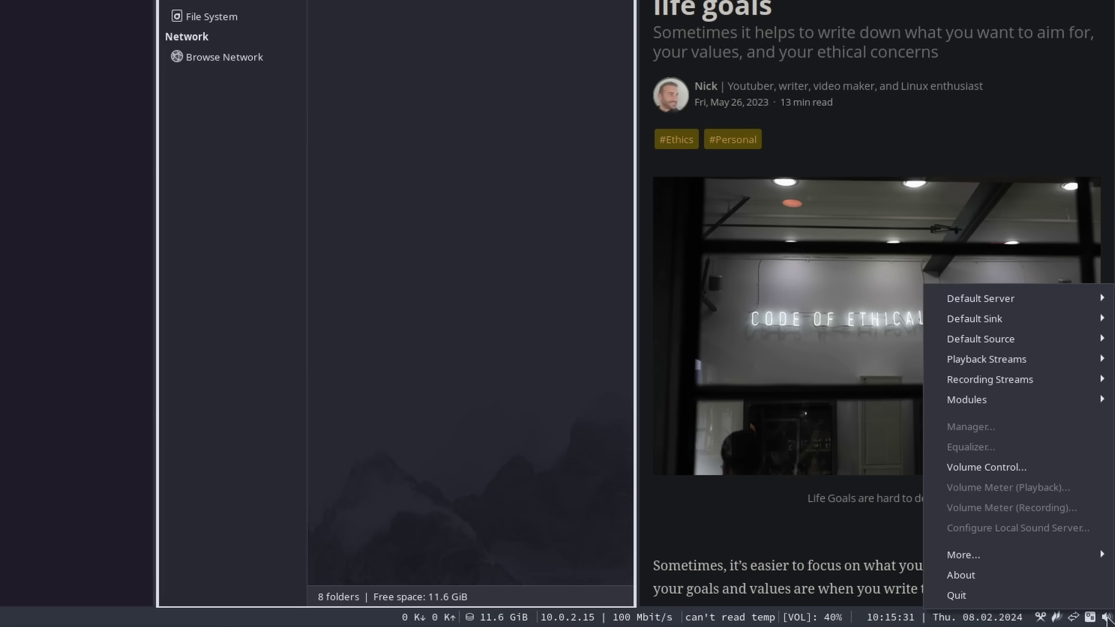
click(1106, 617)
click(1056, 618)
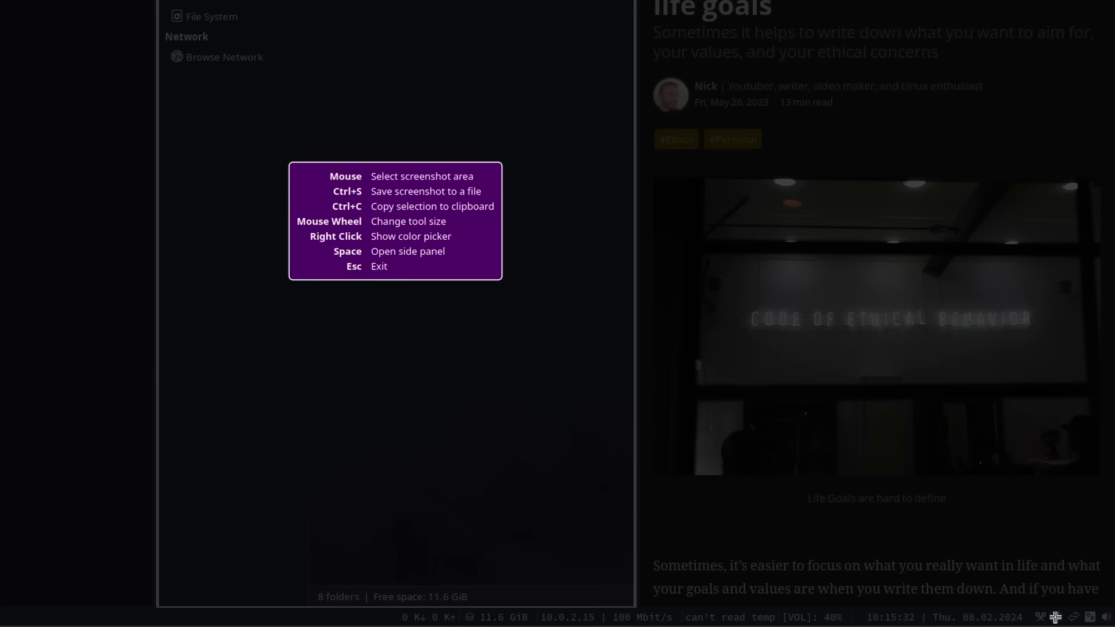
key(Escape)
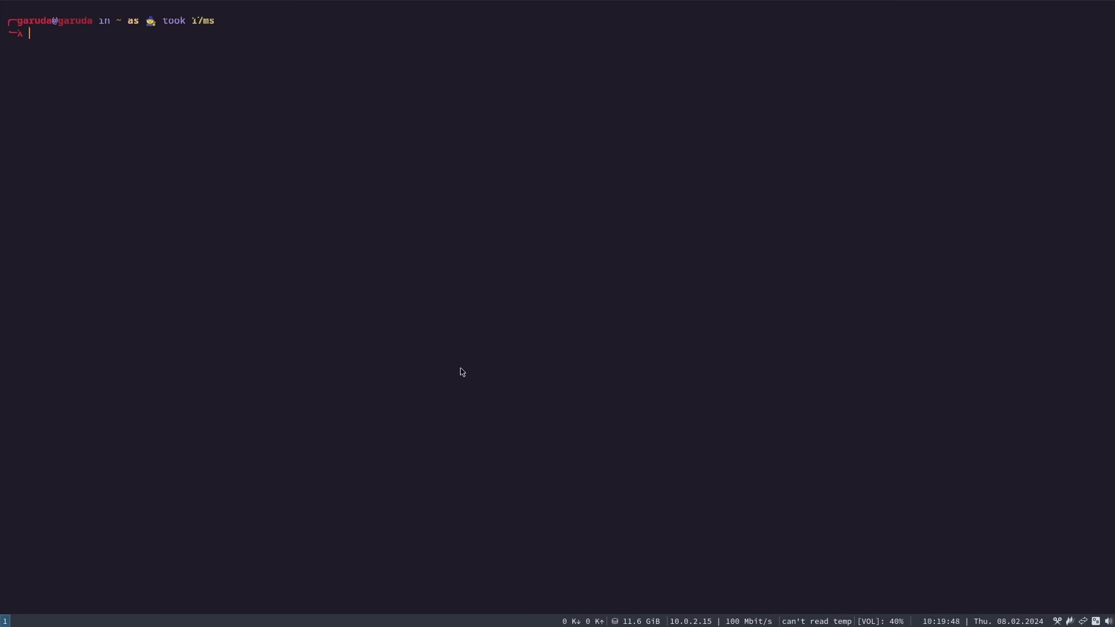
- Launch Thunar and Geany beside the terminal, move Geany right, then close Thunar and the terminal
key(super+F3)
key(super+F4)
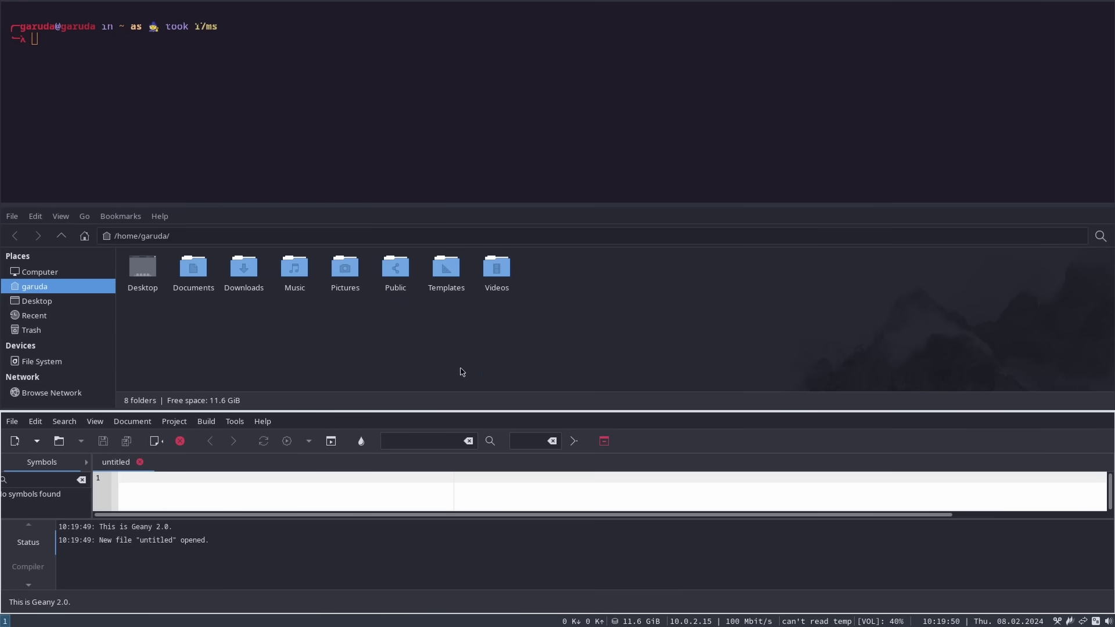
key(super+shift+Right)
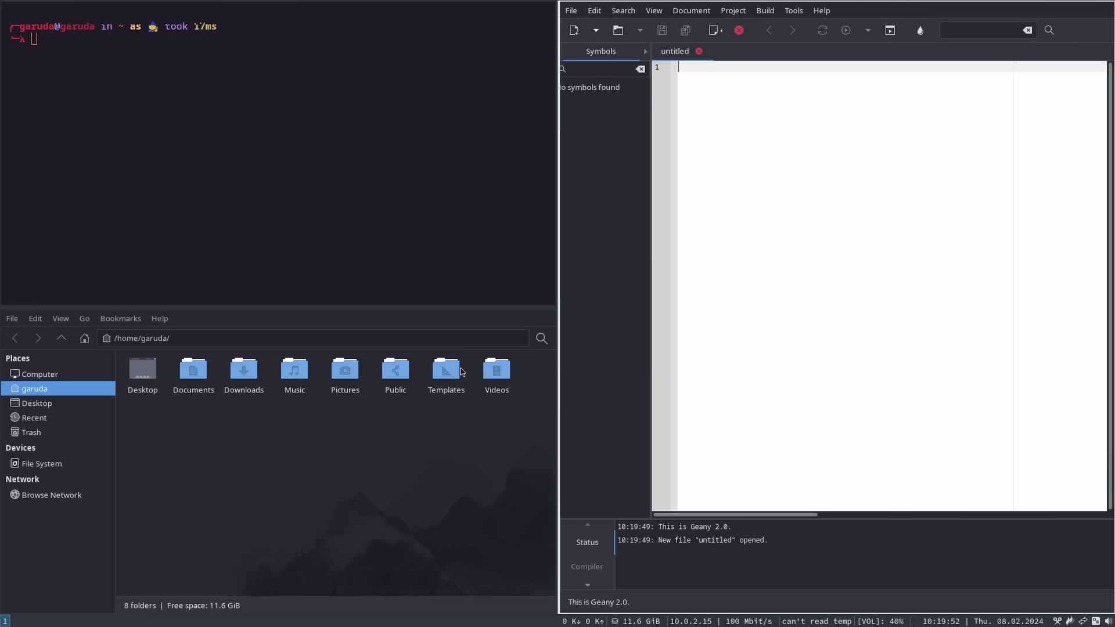
key(super+Left)
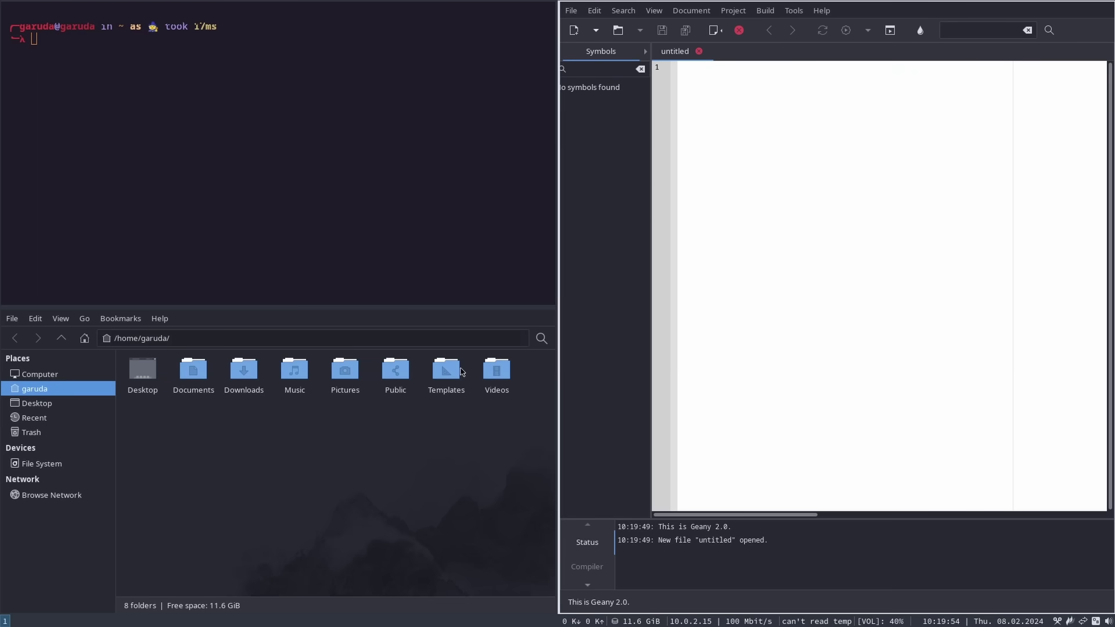
key(super+shift+q)
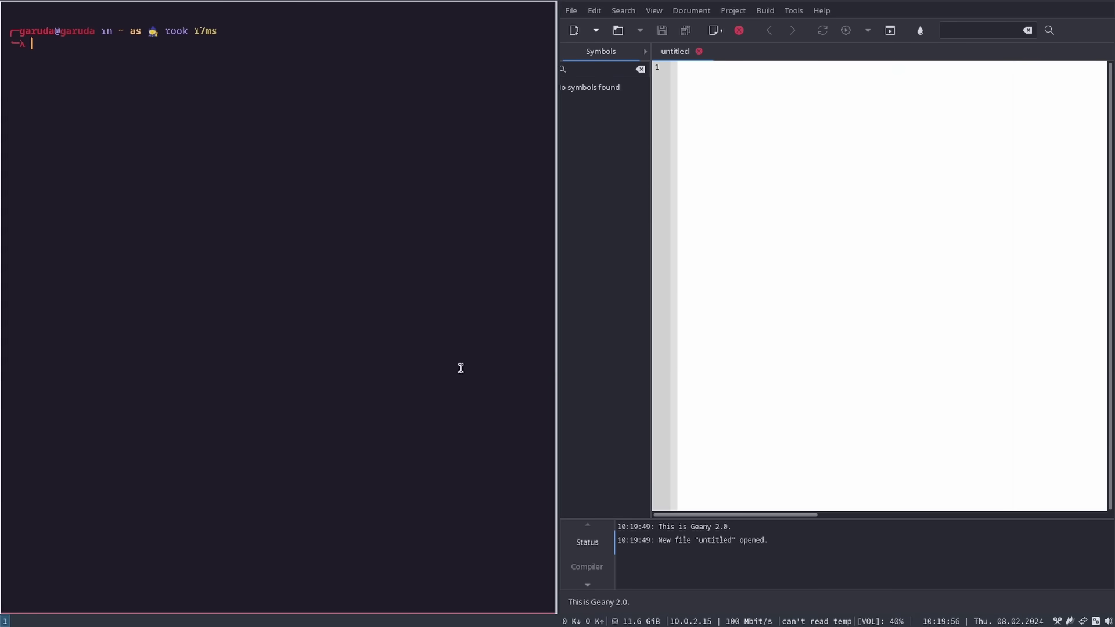
key(super+shift+q)
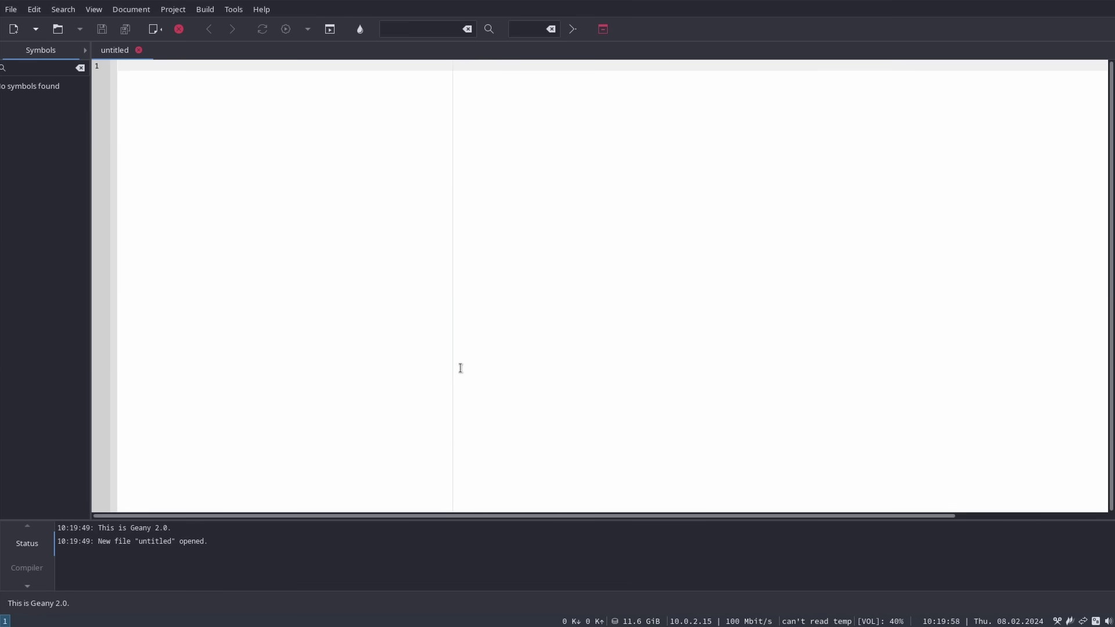
- Add another editor and file manager, move an editor to a full-width bottom tile, and close the top-left editor
key(super+Return)
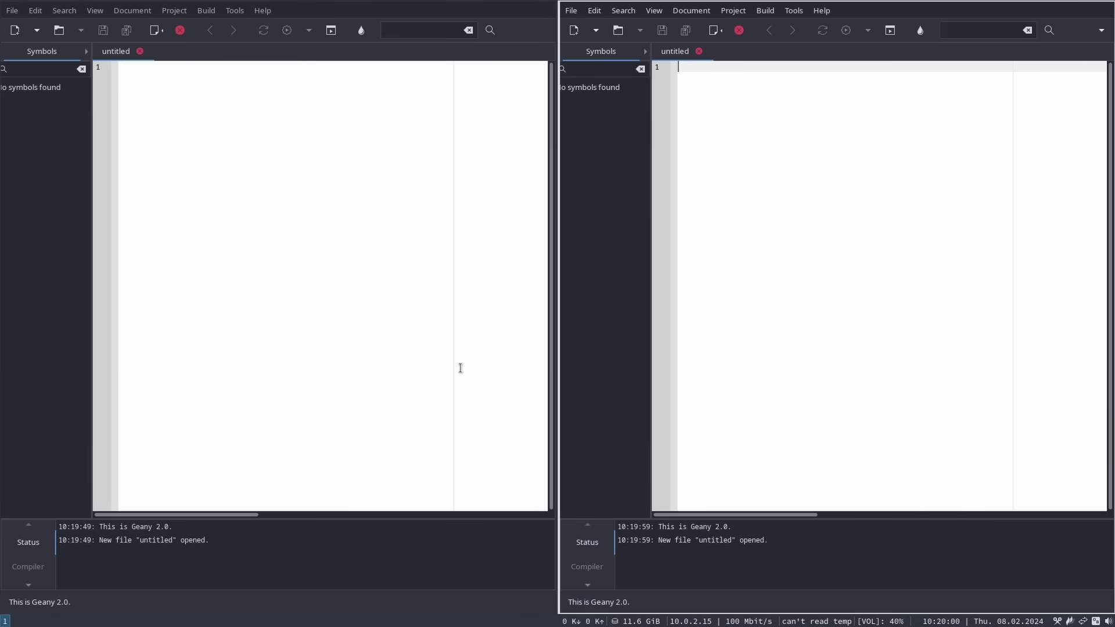
key(super+shift+Return)
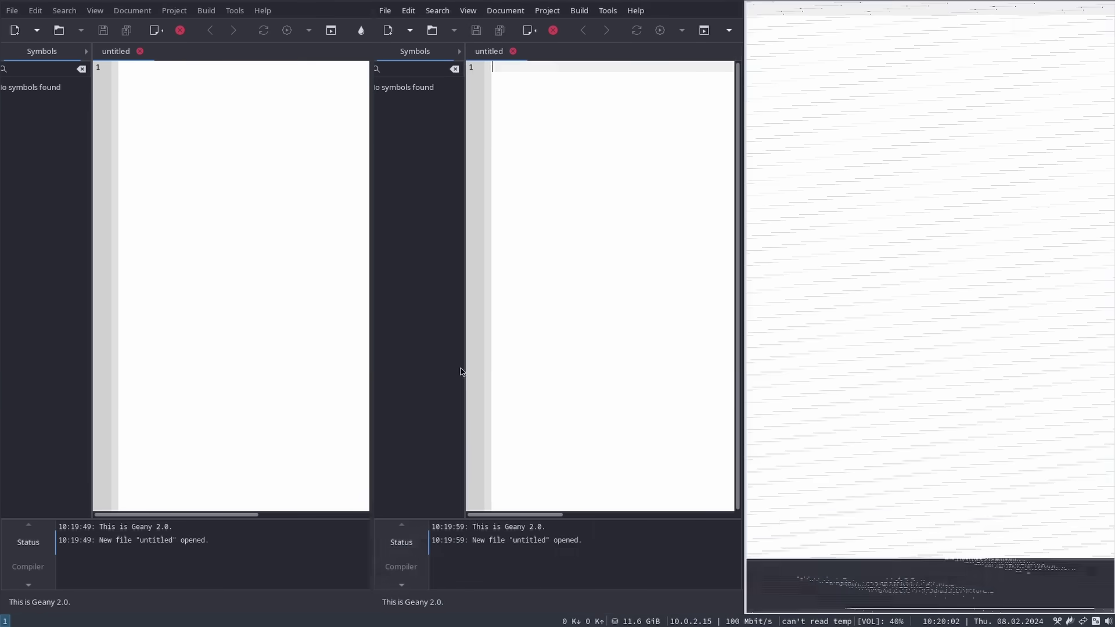
key(super+Left)
key(super+Left)
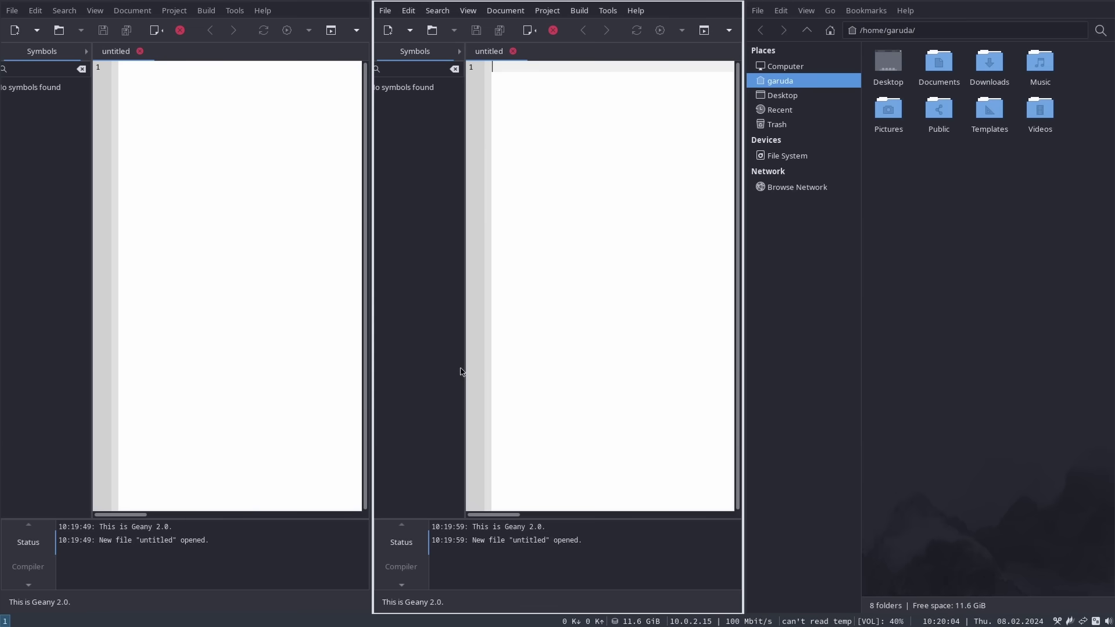
key(super+shift+Down)
key(super+Up)
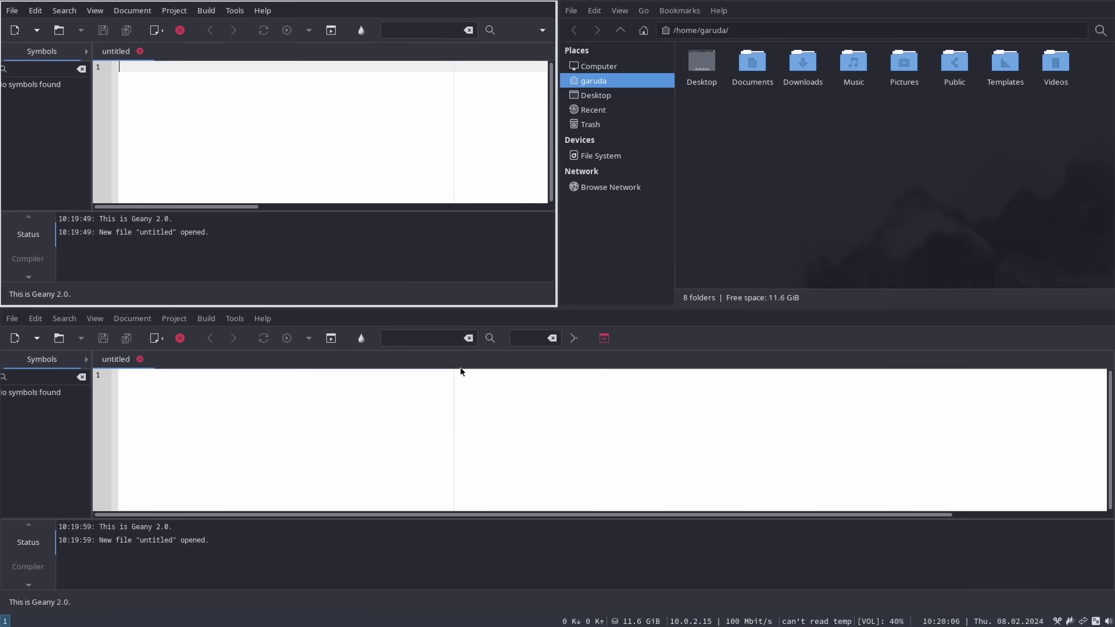
key(super+shift+q)
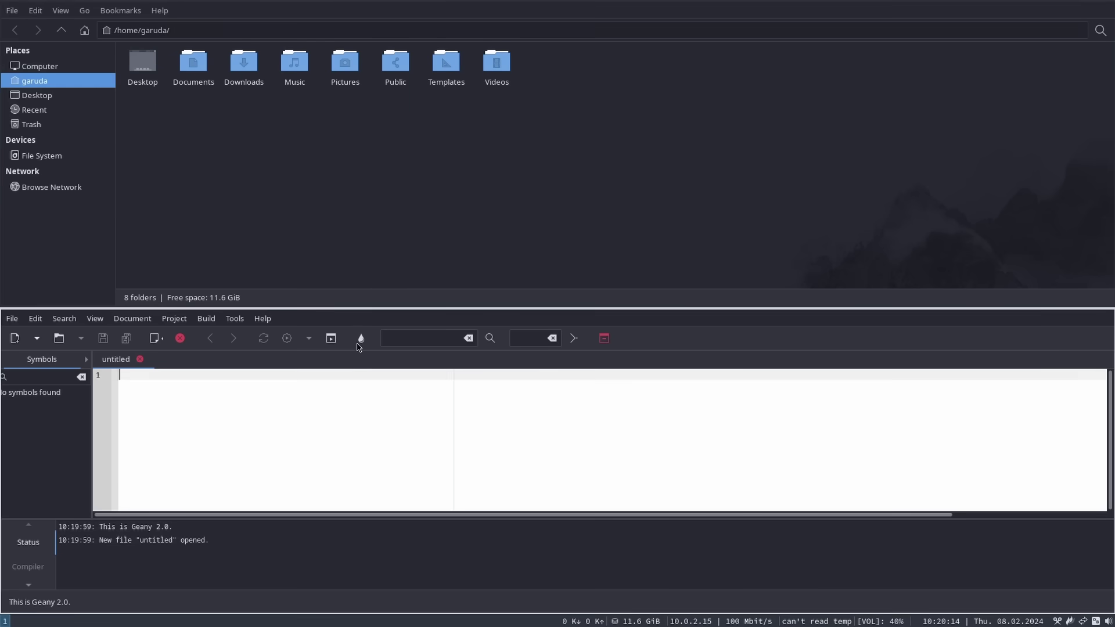
right_click(300, 126)
click(354, 365)
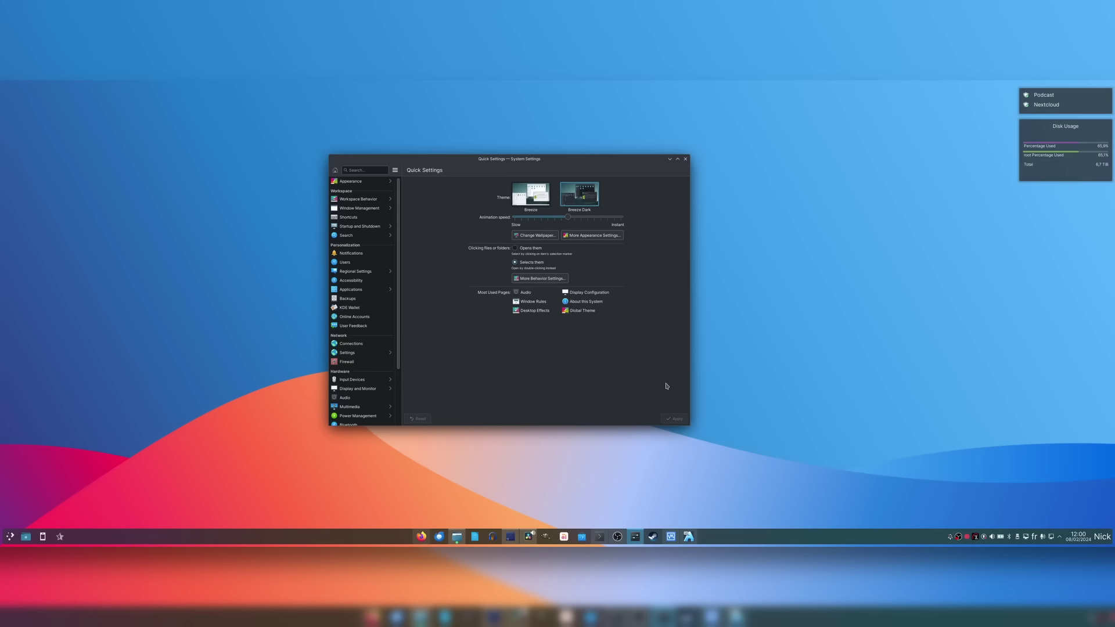
- Move System Settings and switch its Appearance section from Colors to Fonts
drag(666, 386, 664, 402)
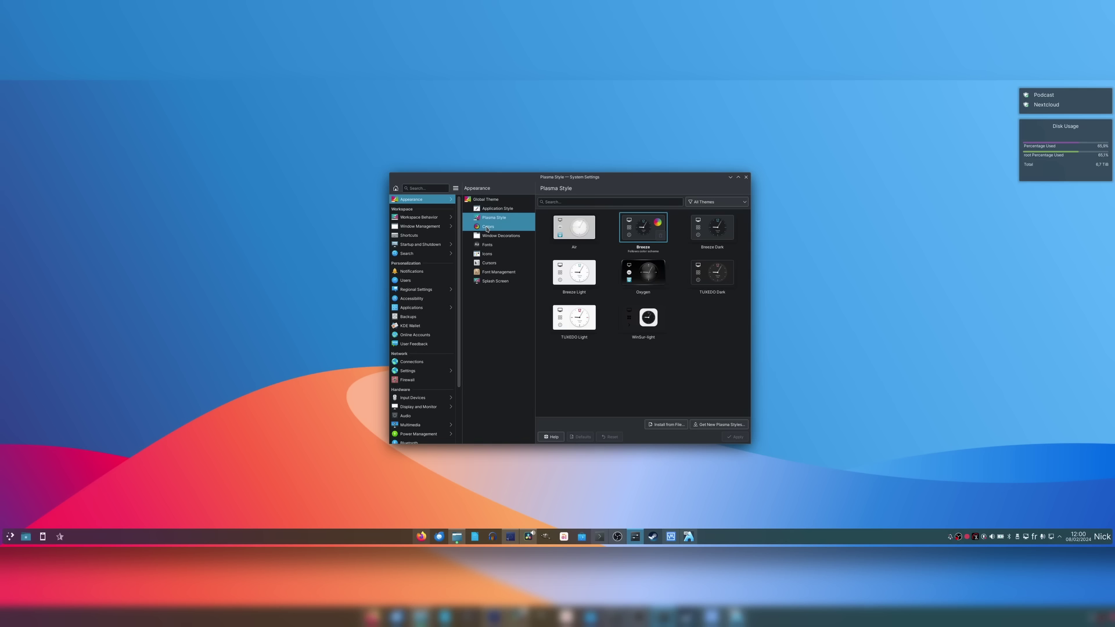
click(487, 227)
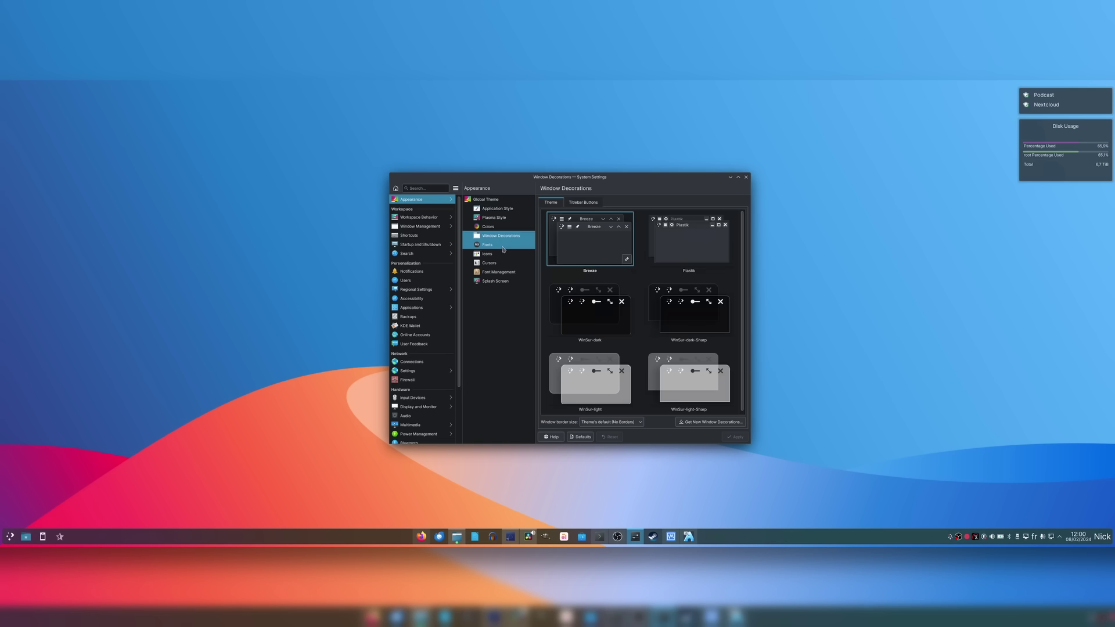
click(504, 245)
- Nudge the window down, dismiss its title-bar menu, and show the Meta+W Overview
mouse_move(609, 177)
mouse_down()
mouse_move(584, 184)
mouse_move(610, 182)
mouse_up()
right_click(610, 182)
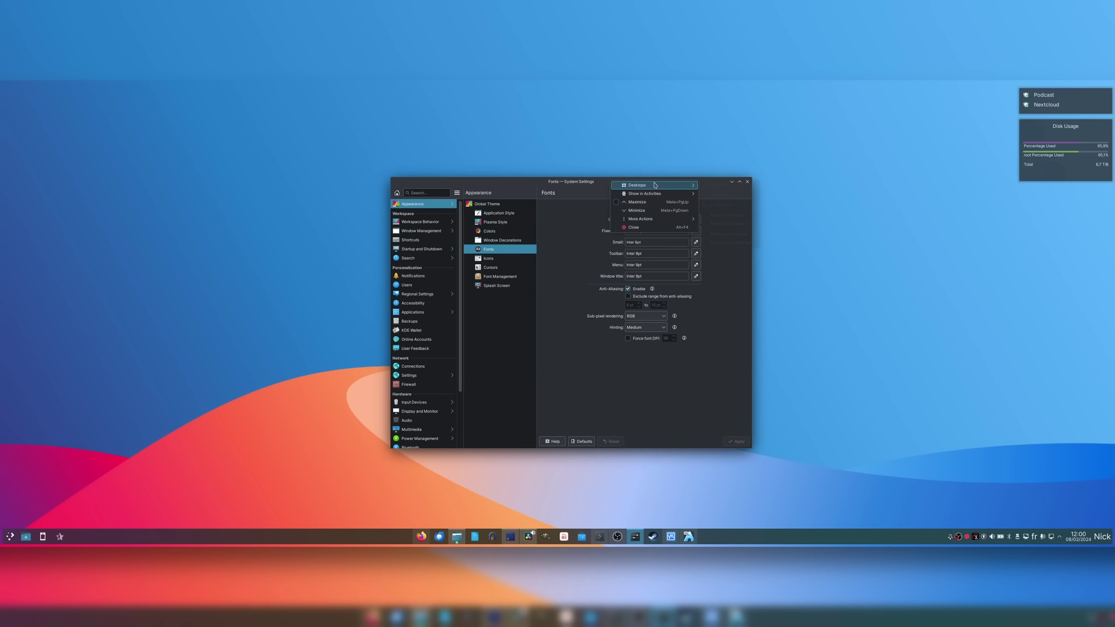
key(Escape)
key(super+w)
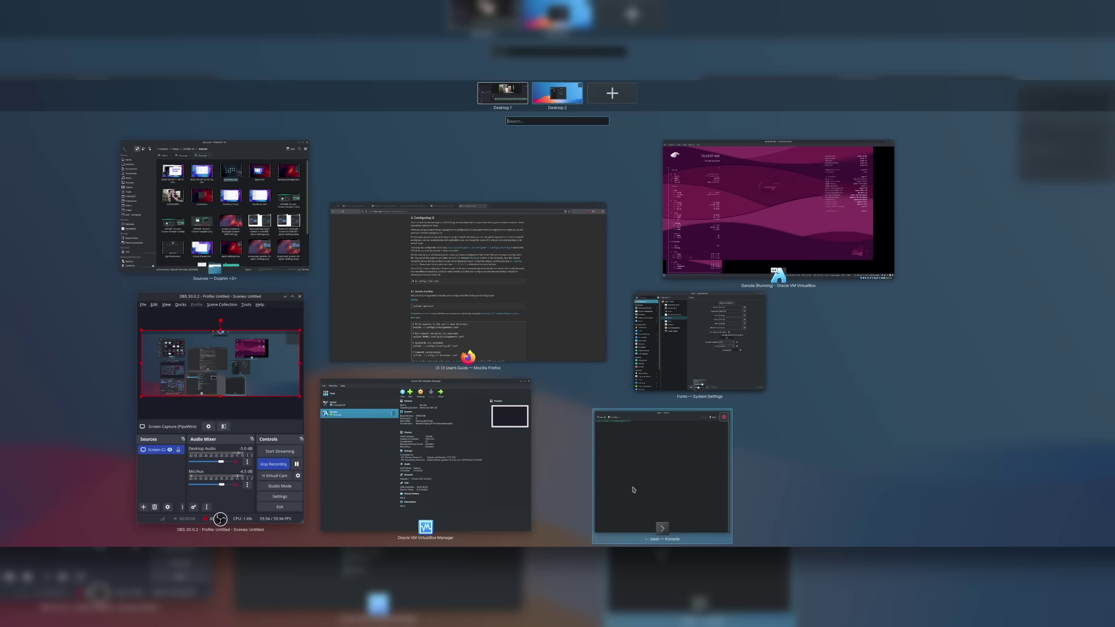
- Dismiss the launcher and Applications library, then open Settings to the Desktop Options page
click(699, 331)
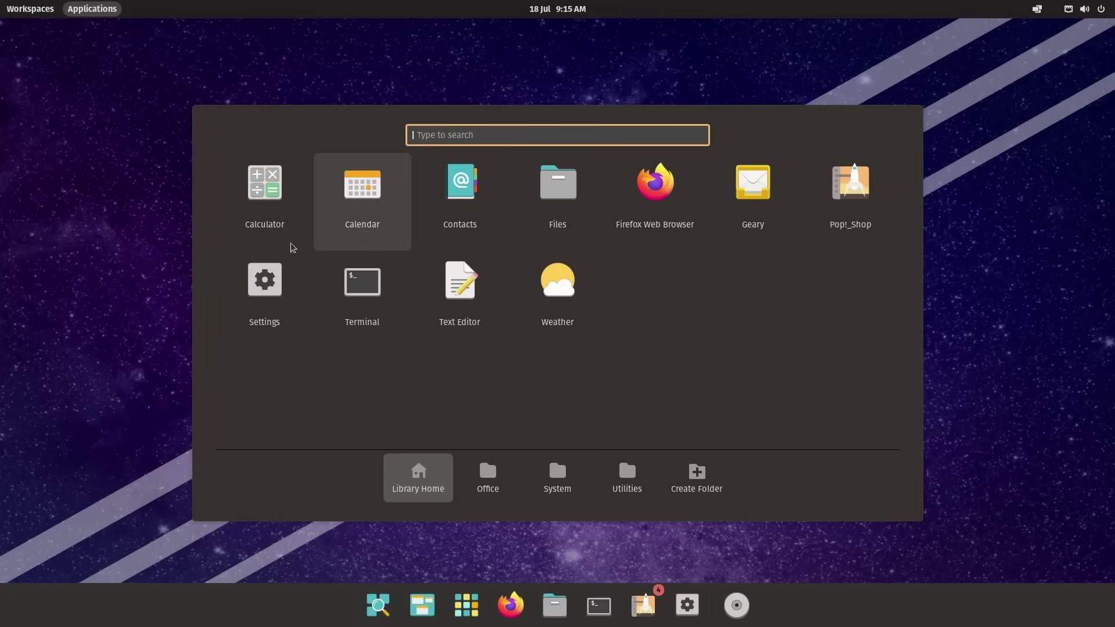
click(38, 284)
click(470, 601)
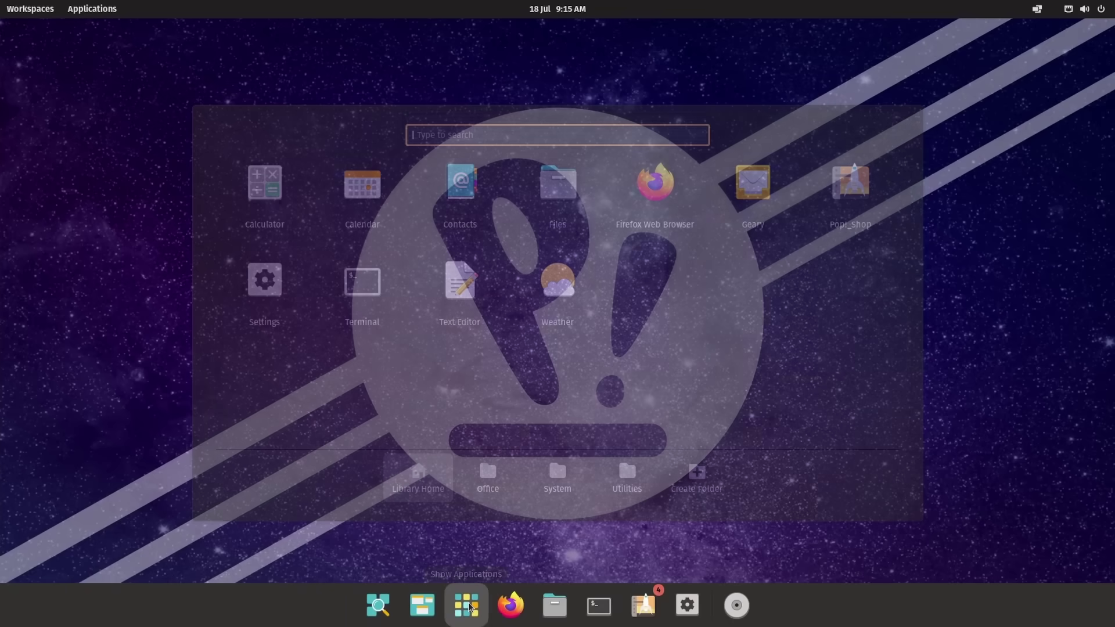
click(142, 544)
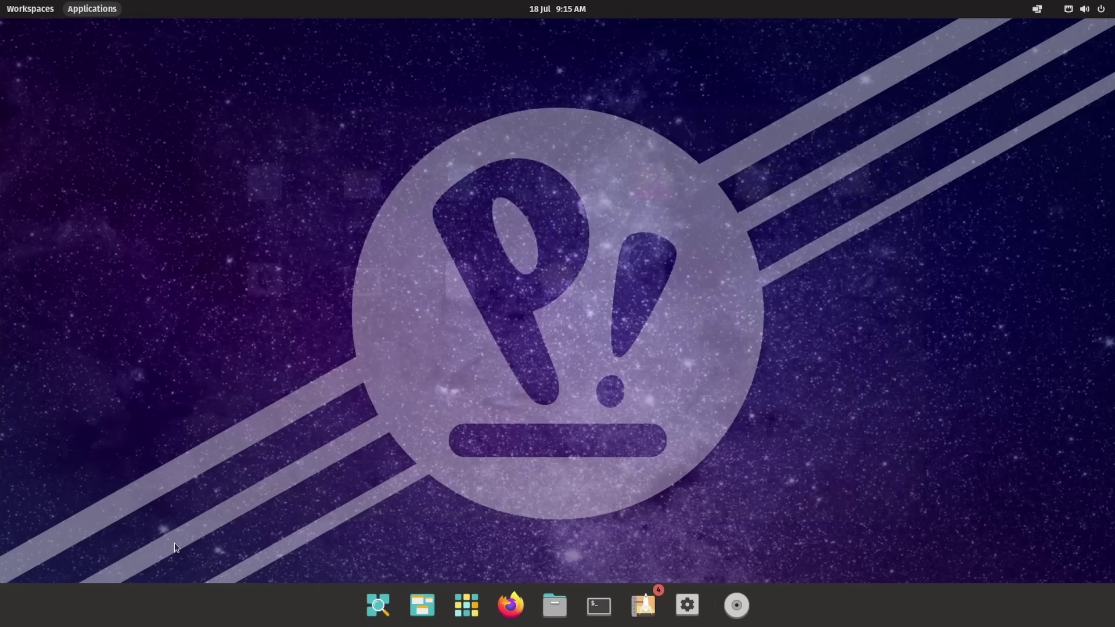
click(669, 592)
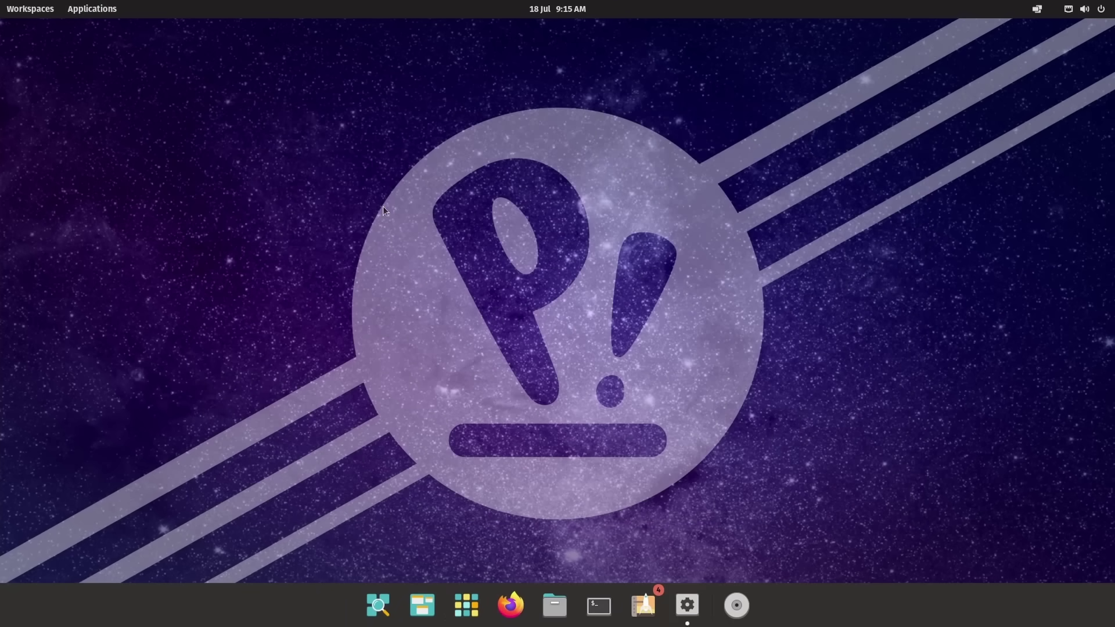
click(295, 160)
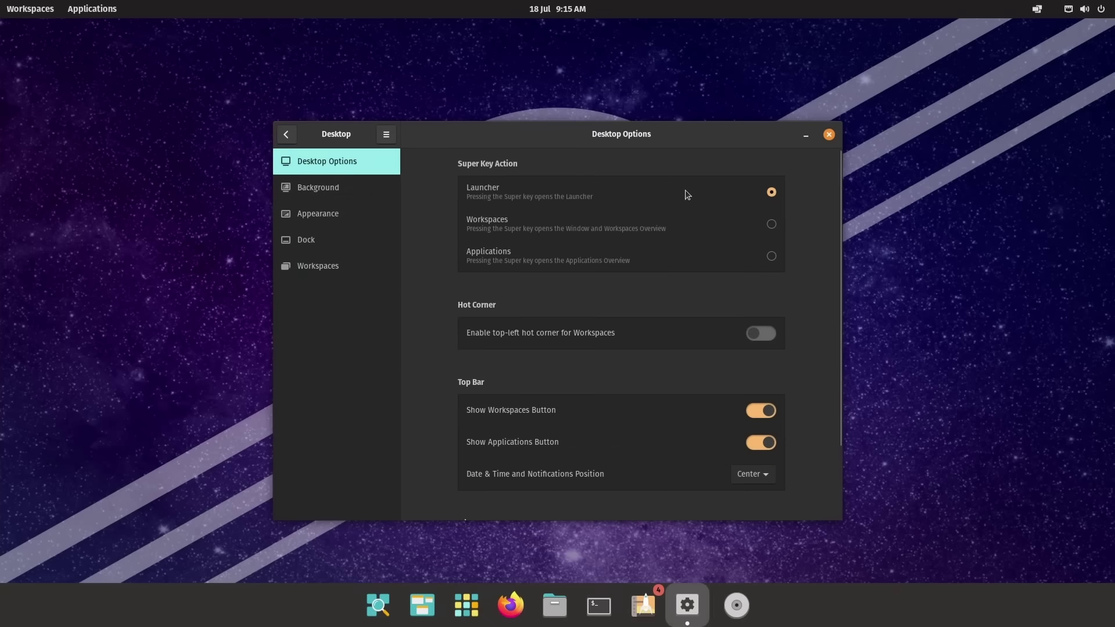